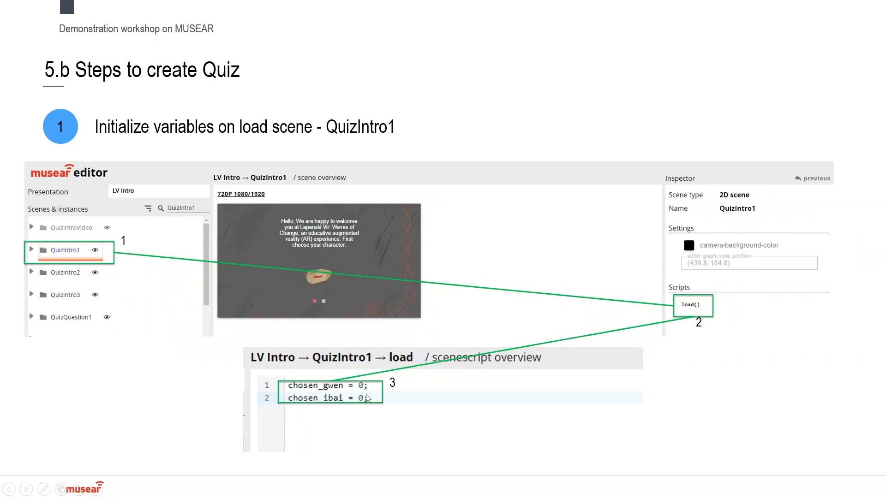
{"action": "key", "text": "Right"}
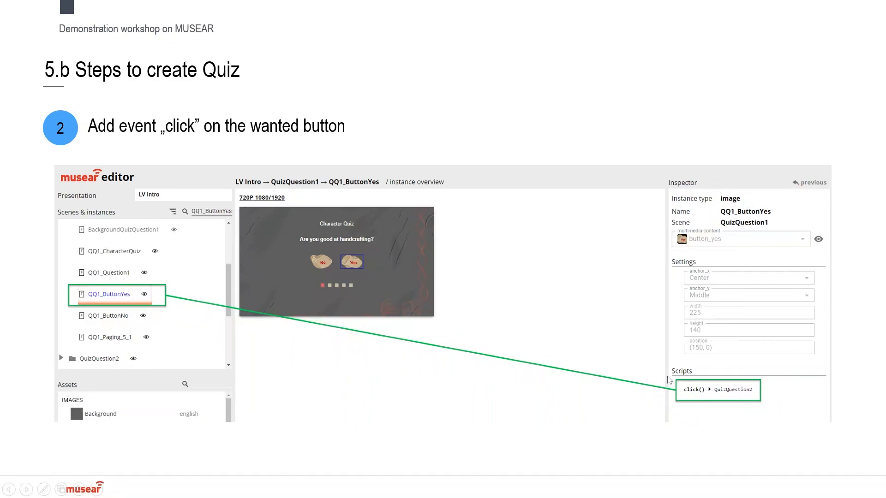
{"action": "left_click", "coordinate": [672, 406]}
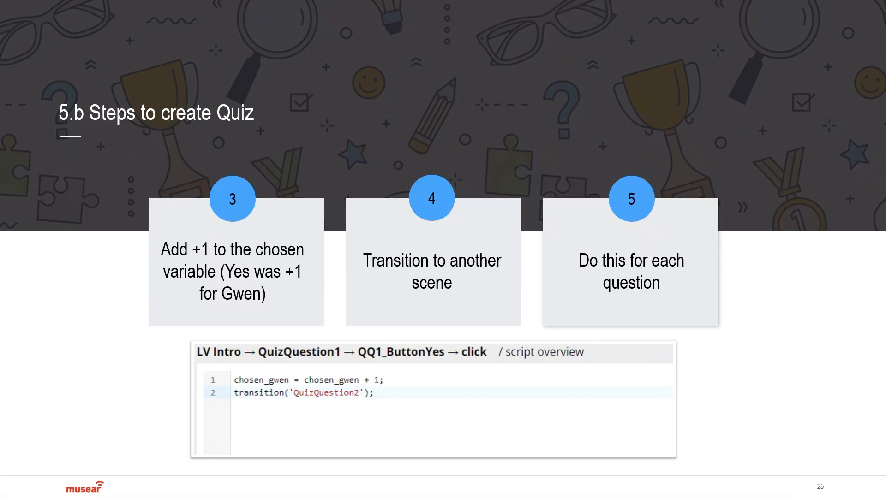
{"action": "key", "text": "Right"}
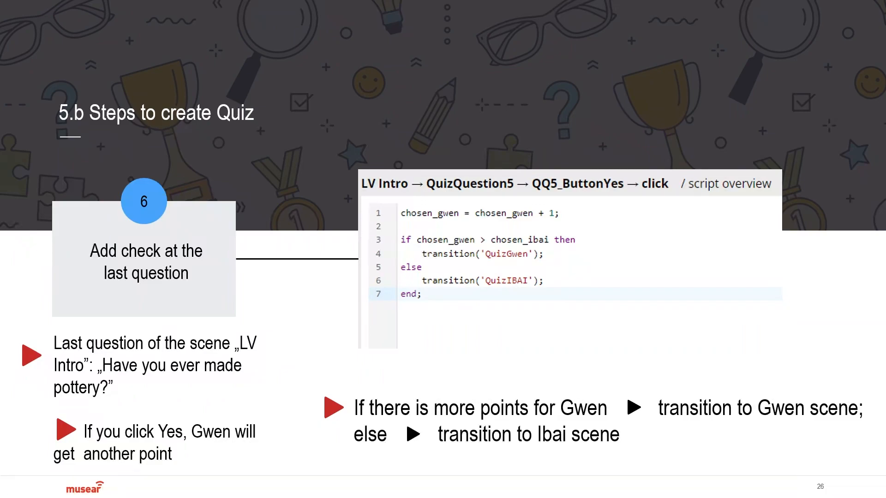
{"action": "key", "text": "Right"}
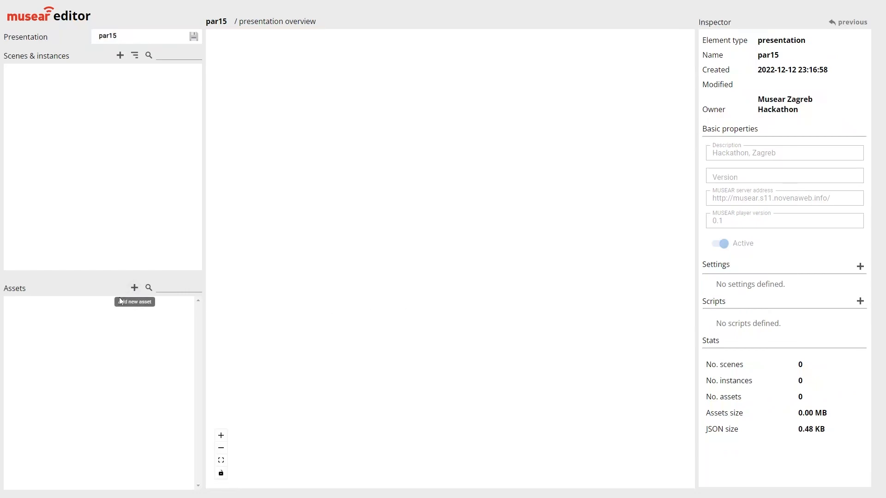
Step: Add a multimedia asset named video with version en from the florence_fin video file, and briefly play its preview
{"action": "left_click", "coordinate": [134, 288]}
{"action": "type", "text": "video"}
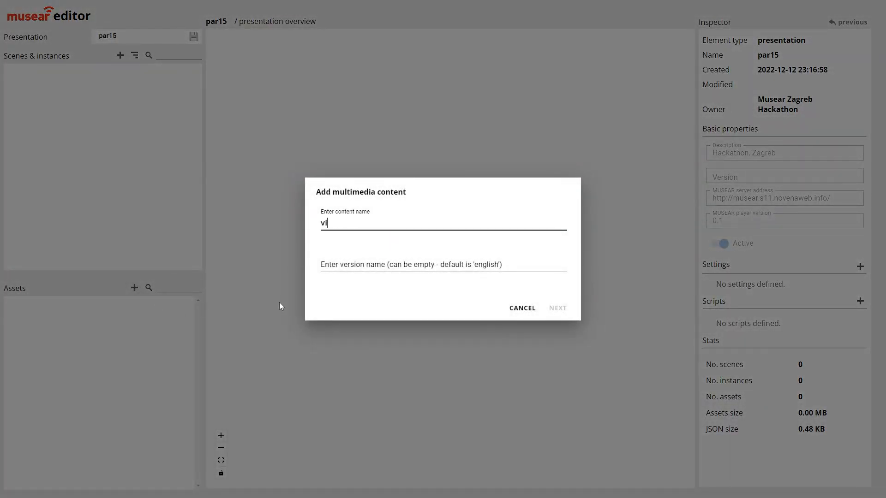
{"action": "key", "text": "Tab"}
{"action": "type", "text": "en"}
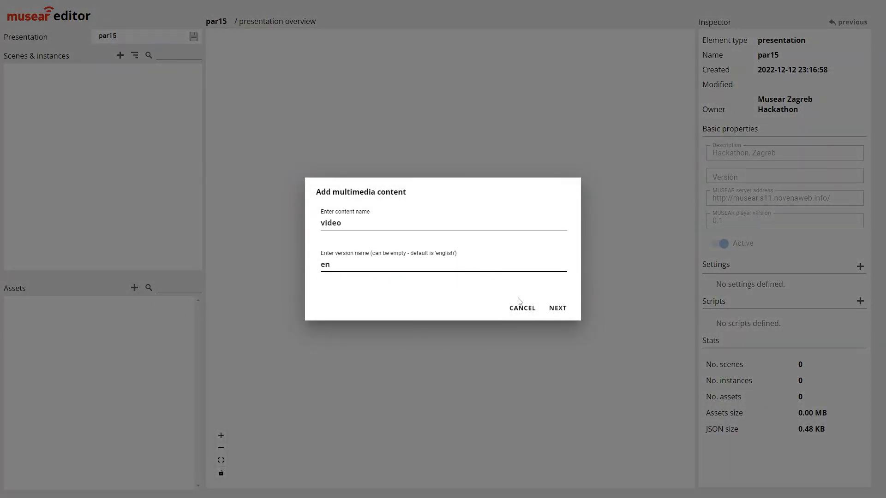
{"action": "left_click", "coordinate": [558, 310]}
{"action": "left_click", "coordinate": [383, 204]}
{"action": "double_click", "coordinate": [122, 82]}
{"action": "left_click", "coordinate": [543, 334]}
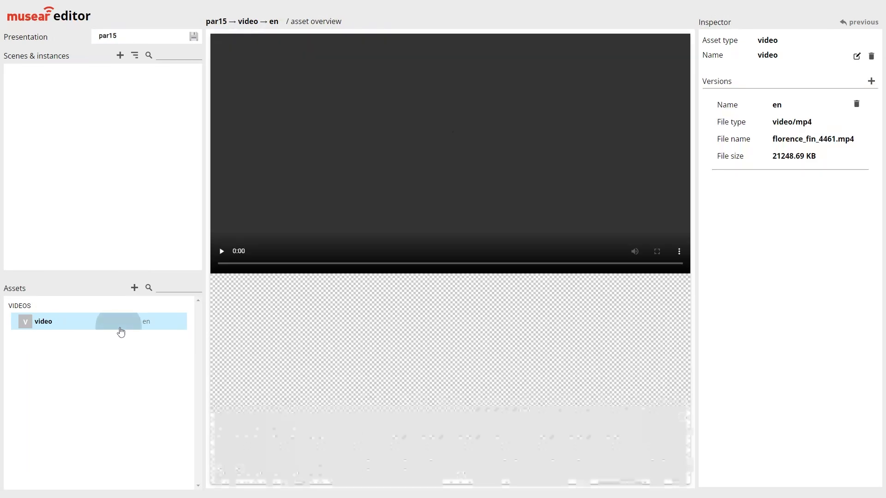
{"action": "left_click", "coordinate": [221, 283]}
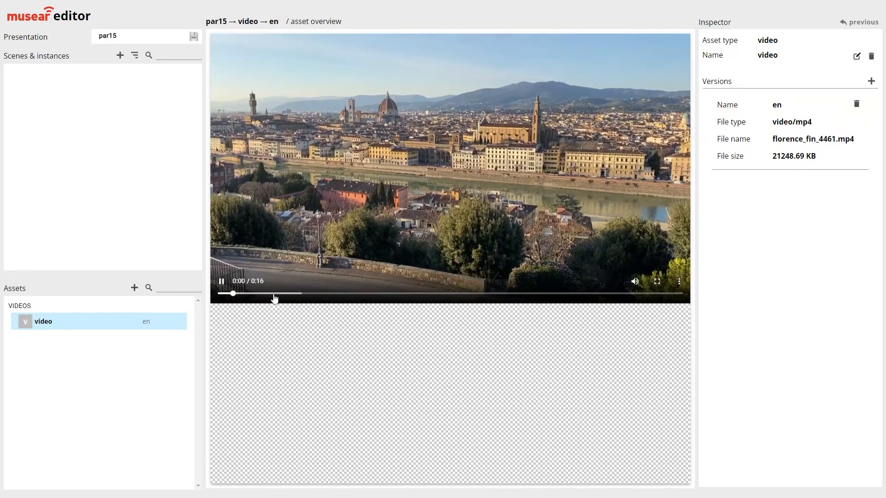
{"action": "left_click", "coordinate": [221, 281]}
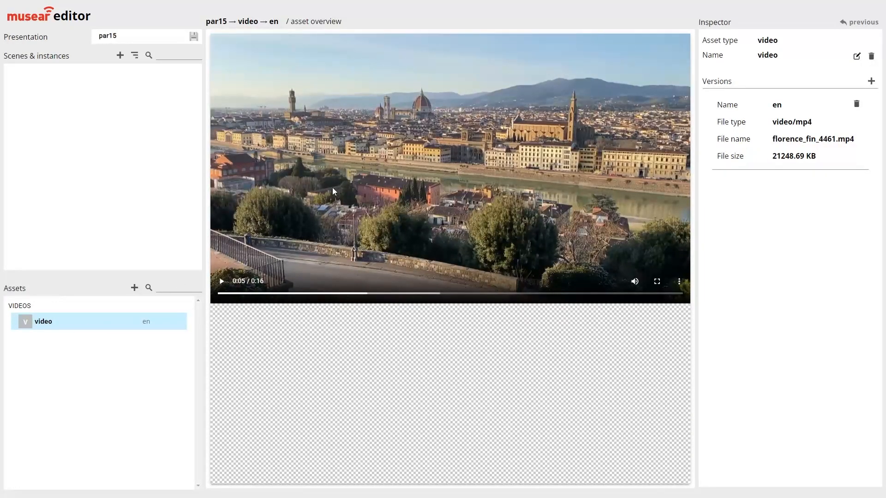
Step: Add a version named subtitles_en to the video asset from subtitles_en.srt, and return to viewing the en version
{"action": "left_click", "coordinate": [873, 81]}
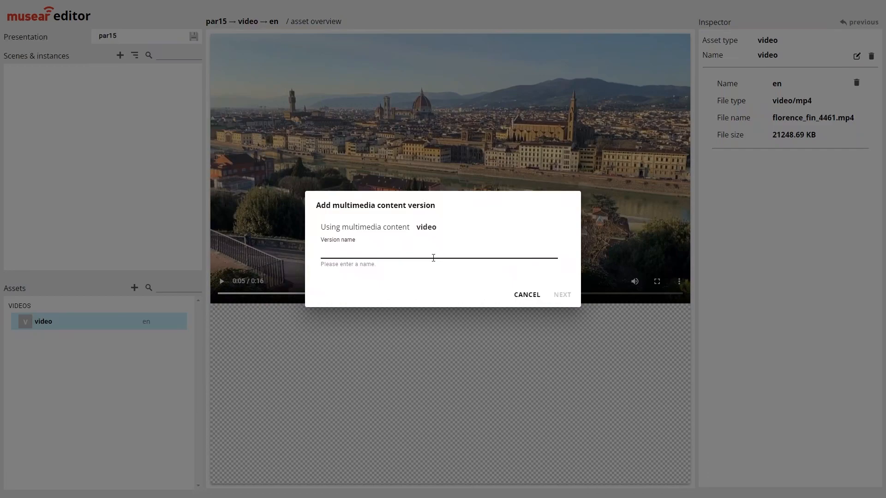
{"action": "type", "text": "subtitles_en"}
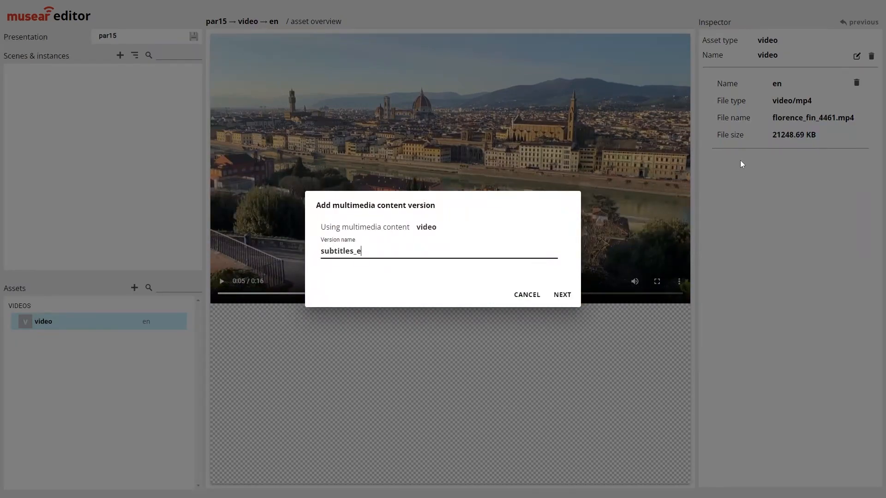
{"action": "left_click", "coordinate": [562, 296]}
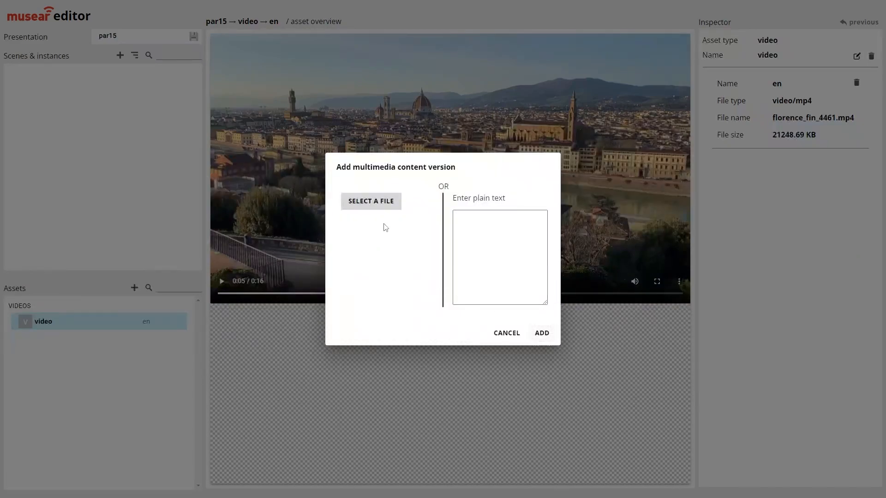
{"action": "left_click", "coordinate": [366, 206]}
{"action": "left_click", "coordinate": [186, 88]}
{"action": "double_click", "coordinate": [187, 75]}
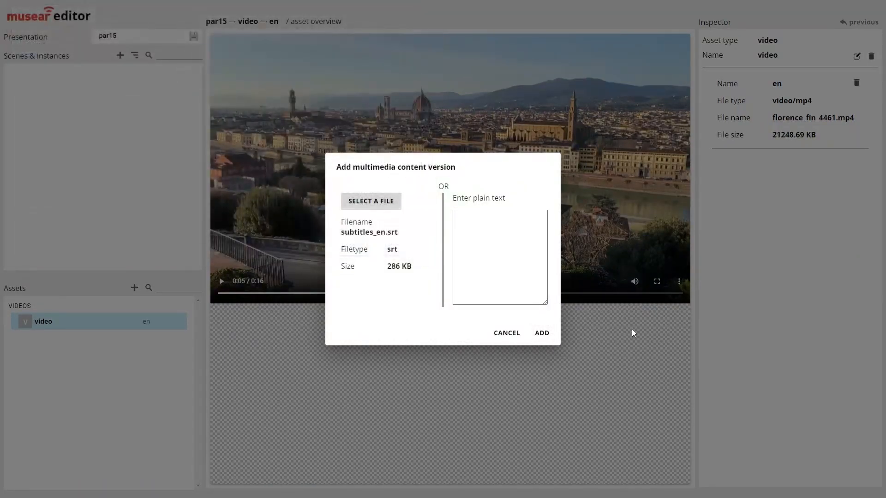
{"action": "left_click", "coordinate": [542, 333]}
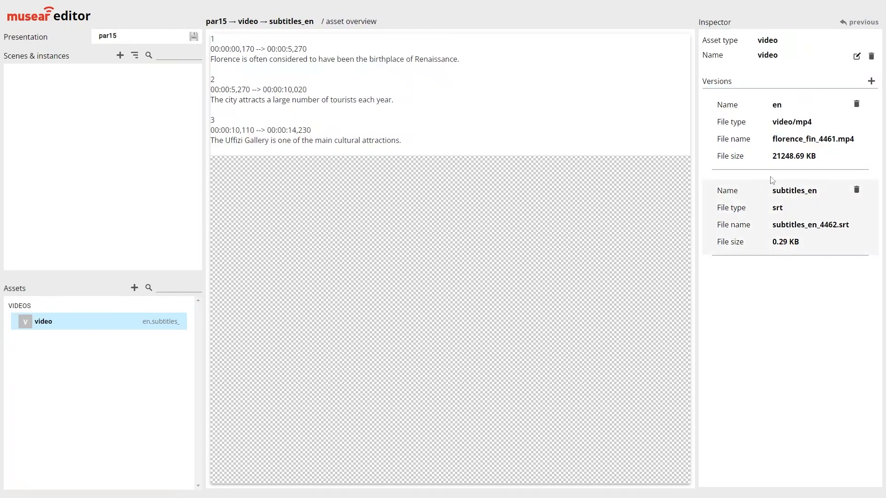
{"action": "left_click", "coordinate": [763, 141]}
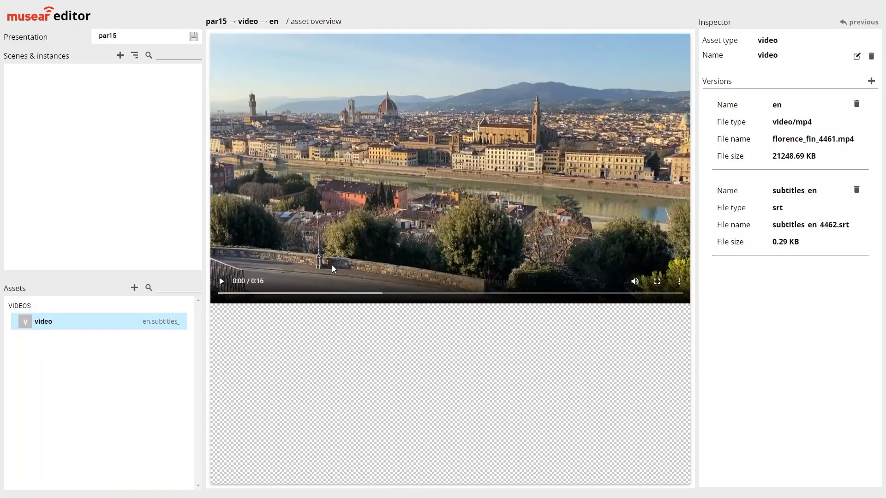
Step: Add a 2D scene named scene1 to the presentation
{"action": "left_click", "coordinate": [120, 55]}
{"action": "left_click", "coordinate": [354, 257]}
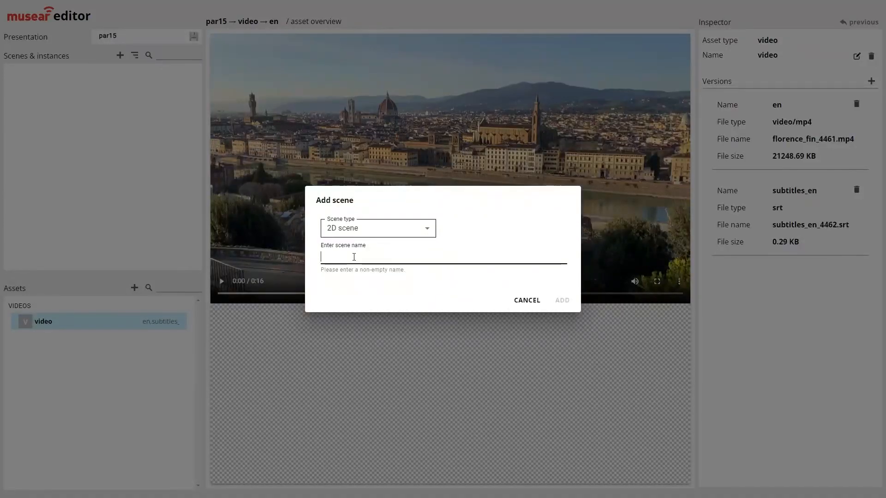
{"action": "type", "text": "scene1"}
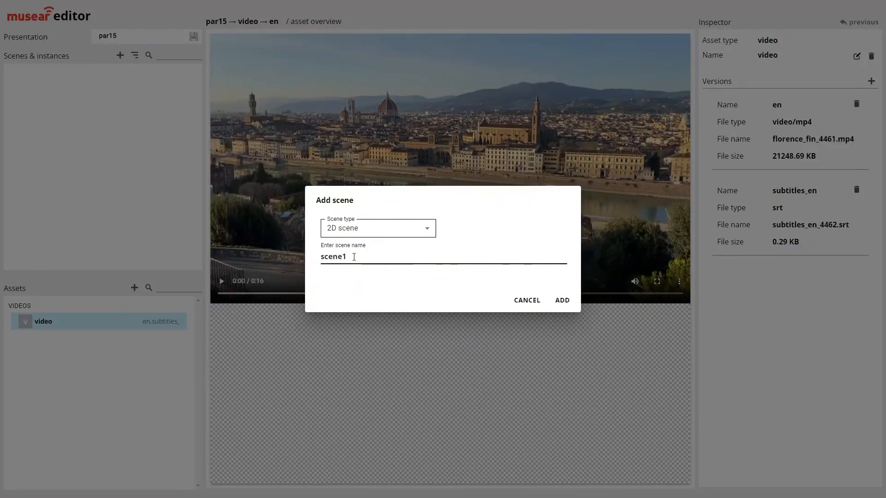
{"action": "left_click", "coordinate": [562, 301]}
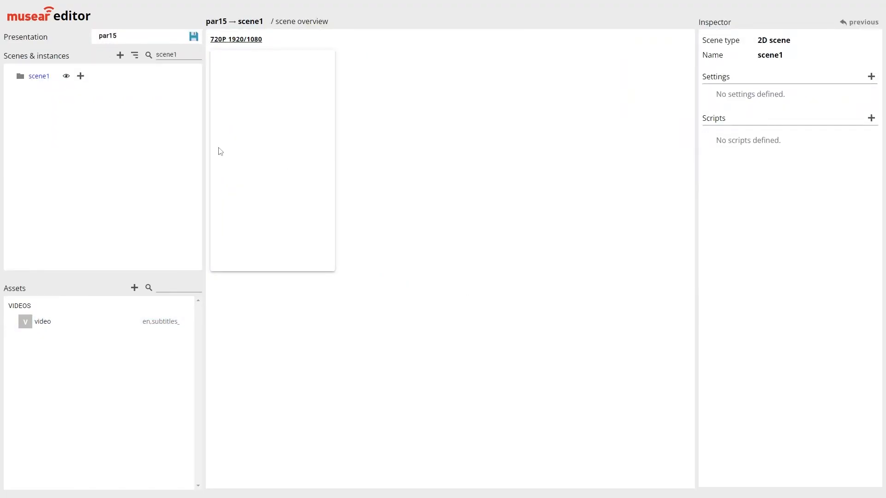
Step: Add an instance named sub_video to scene1, using the video asset as its multimedia content
{"action": "left_click", "coordinate": [80, 76]}
{"action": "left_click", "coordinate": [394, 228]}
{"action": "left_click", "coordinate": [375, 382]}
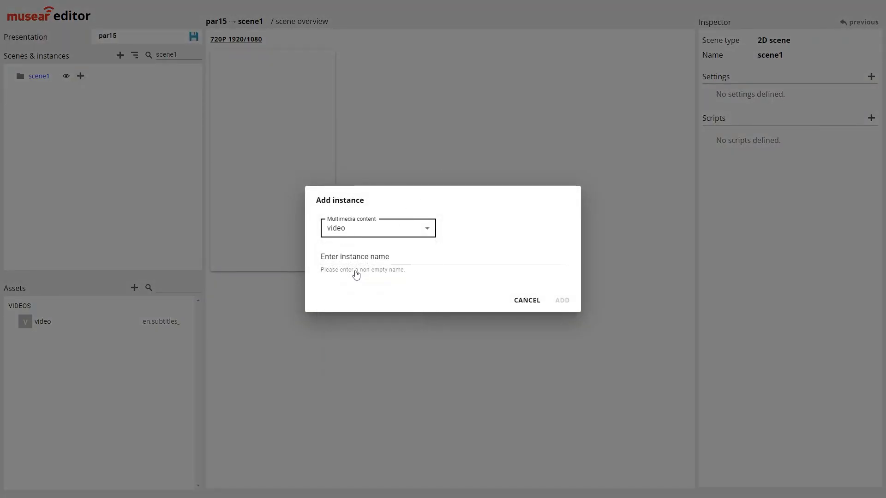
{"action": "left_click", "coordinate": [357, 258]}
{"action": "type", "text": "sub_video"}
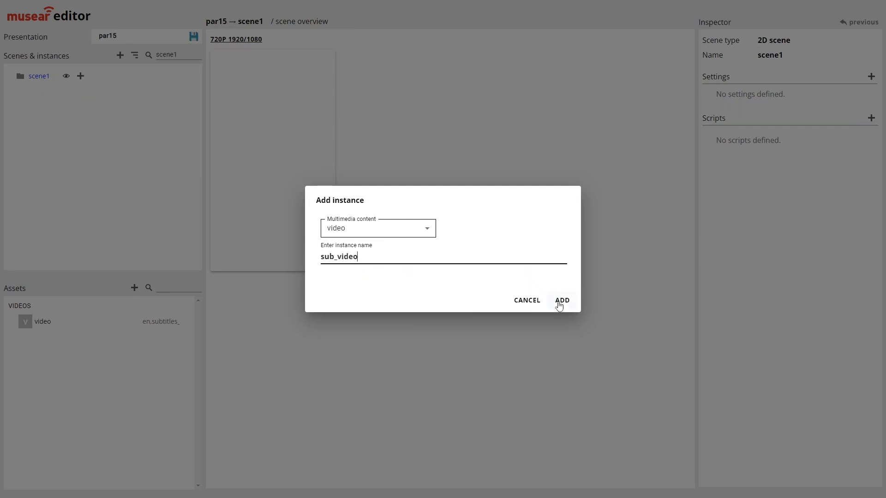
{"action": "left_click", "coordinate": [561, 301]}
Step: Set the sub_video instance to width 1000 and height 700, and anchor it at Center horizontally and Middle vertically
{"action": "left_click", "coordinate": [7, 76]}
{"action": "left_click", "coordinate": [738, 194]}
{"action": "type", "text": "000"}
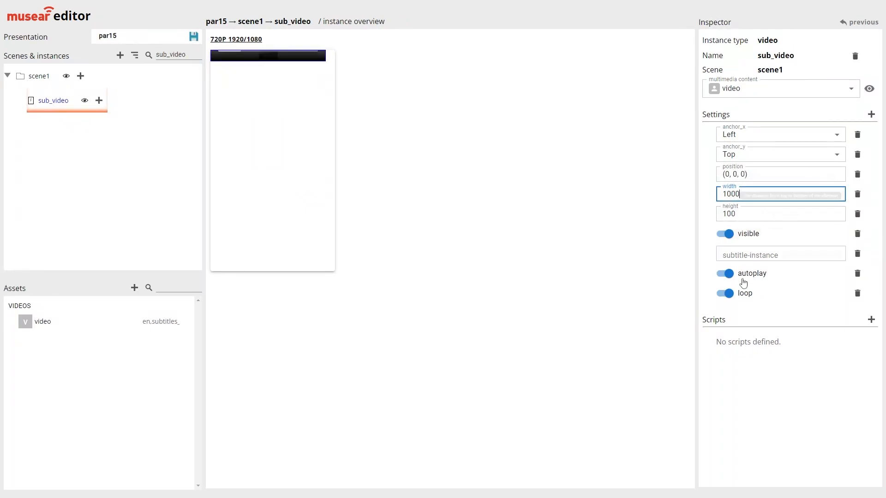
{"action": "left_click", "coordinate": [723, 214]}
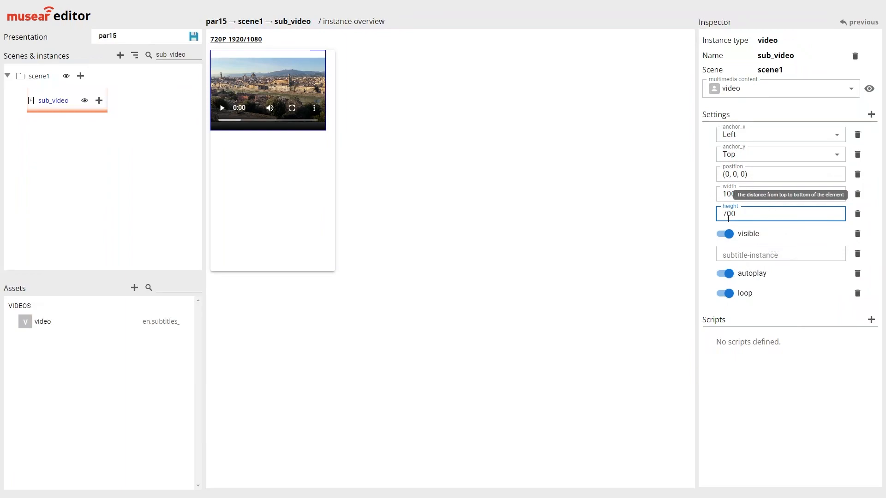
{"action": "left_click", "coordinate": [757, 135]}
{"action": "left_click", "coordinate": [737, 187]}
{"action": "left_click", "coordinate": [776, 154]}
{"action": "left_click", "coordinate": [736, 206]}
{"action": "left_click", "coordinate": [817, 411]}
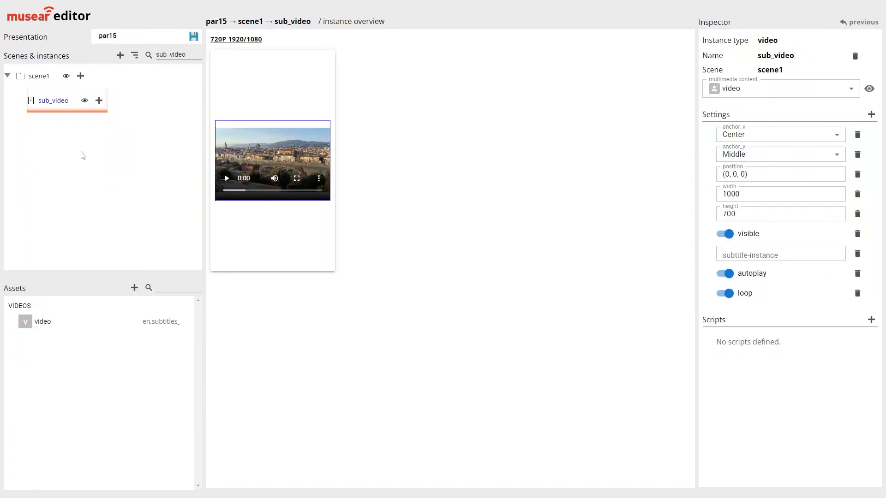
Step: Add an instance named subtitles to scene1, using default_text as its multimedia content
{"action": "left_click", "coordinate": [80, 76]}
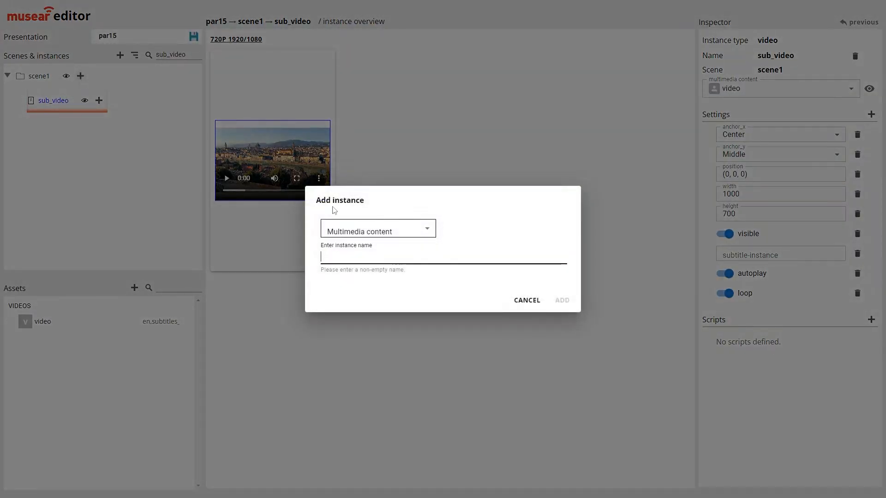
{"action": "left_click", "coordinate": [400, 231]}
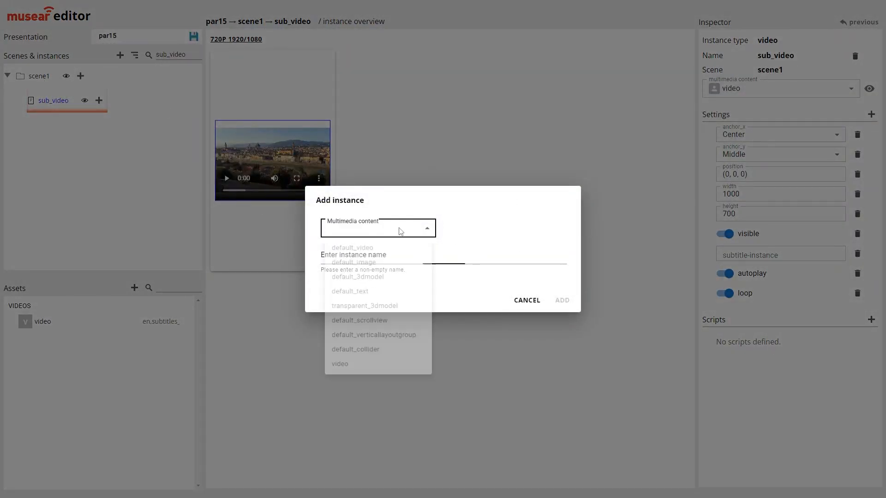
{"action": "left_click", "coordinate": [355, 300]}
{"action": "left_click", "coordinate": [350, 259]}
{"action": "type", "text": "s"}
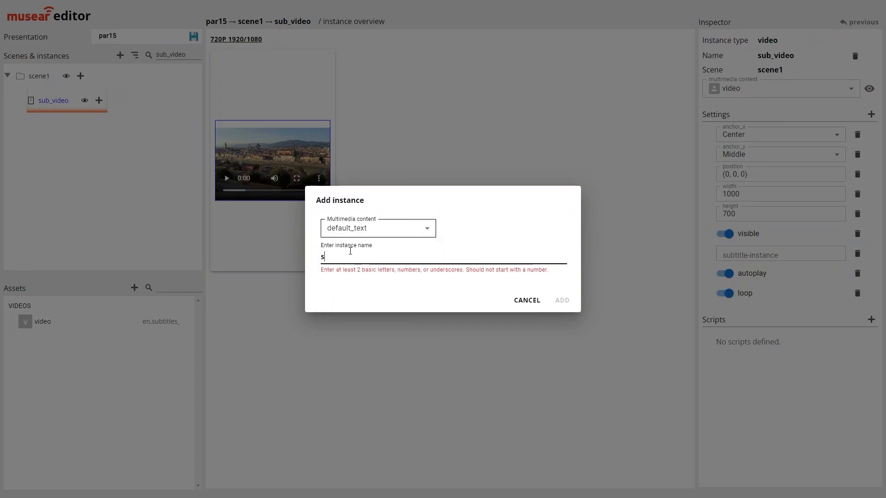
{"action": "type", "text": "ubtitles"}
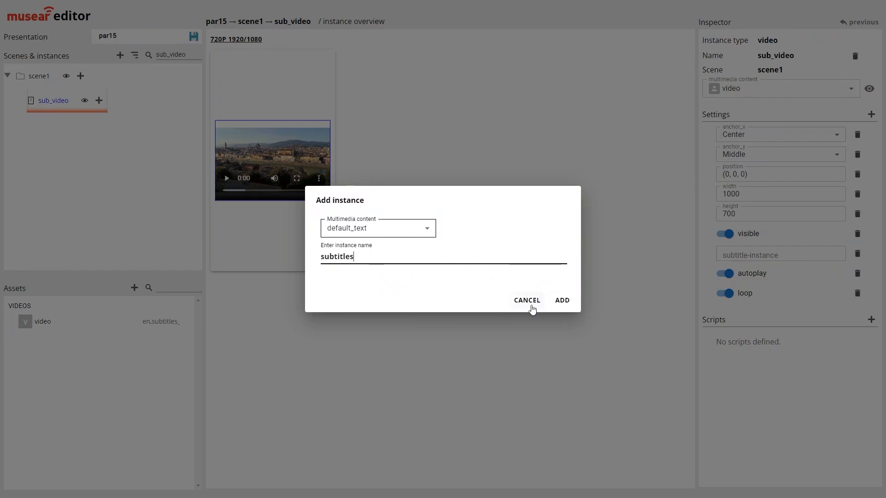
{"action": "left_click", "coordinate": [561, 306]}
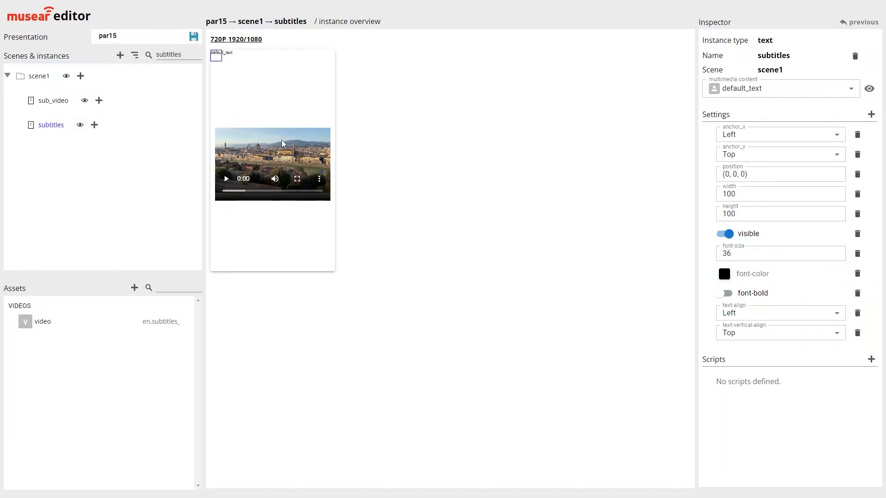
Step: Anchor the subtitles instance at Center horizontally and Middle vertically
{"action": "left_click_drag", "start_coordinate": [83, 101], "coordinate": [79, 112]}
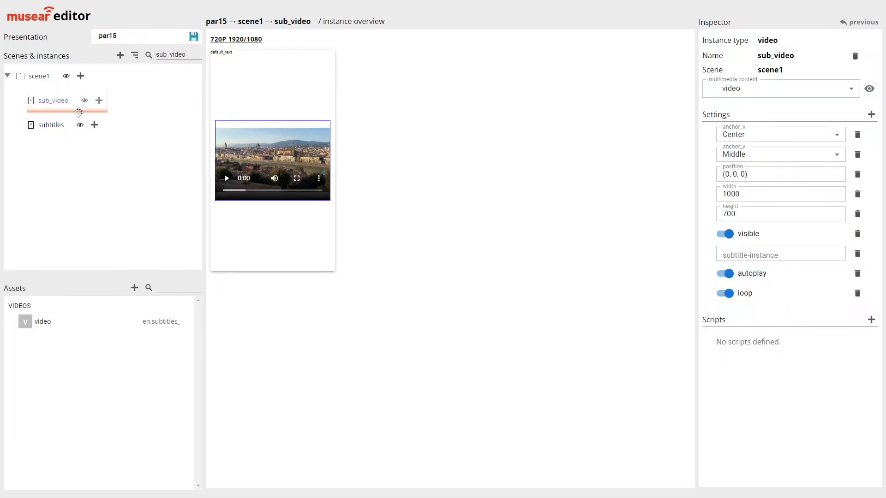
{"action": "left_click", "coordinate": [79, 123]}
{"action": "left_click", "coordinate": [739, 134]}
{"action": "left_click", "coordinate": [743, 187]}
{"action": "left_click", "coordinate": [757, 154]}
{"action": "left_click", "coordinate": [762, 206]}
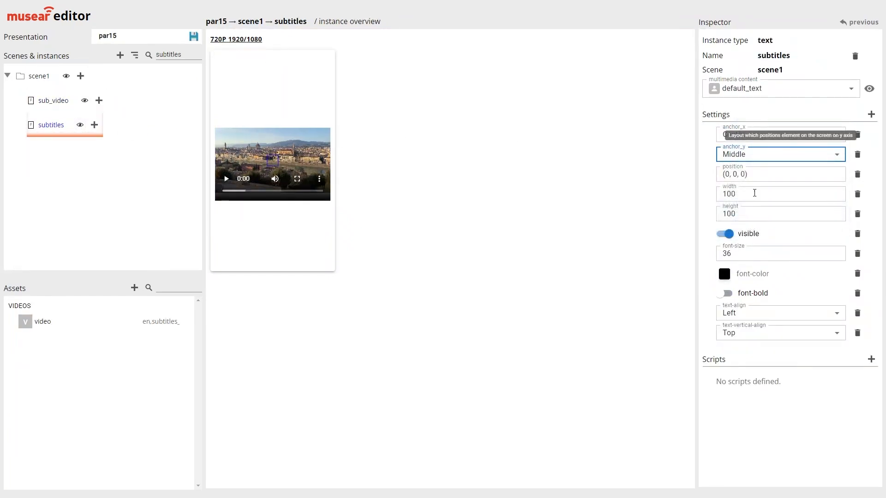
Step: Place the subtitles instance at position (0, -500, 0) and set its width to 700
{"action": "left_click", "coordinate": [739, 191]}
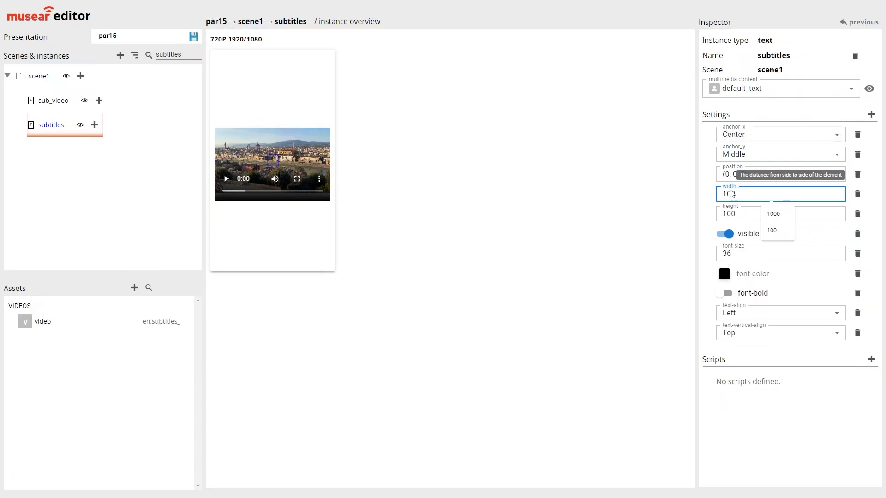
{"action": "left_click", "coordinate": [736, 174]}
{"action": "key", "text": "BackSpace"}
{"action": "type", "text": "-500"}
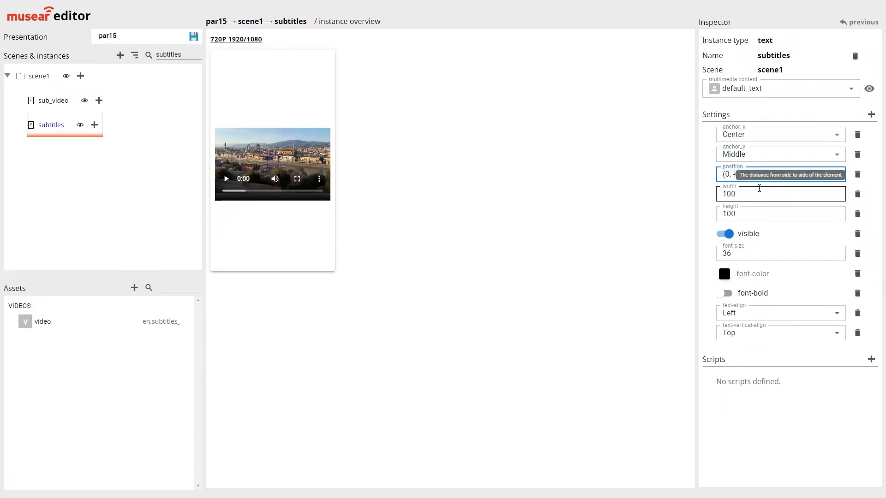
{"action": "left_click", "coordinate": [748, 196]}
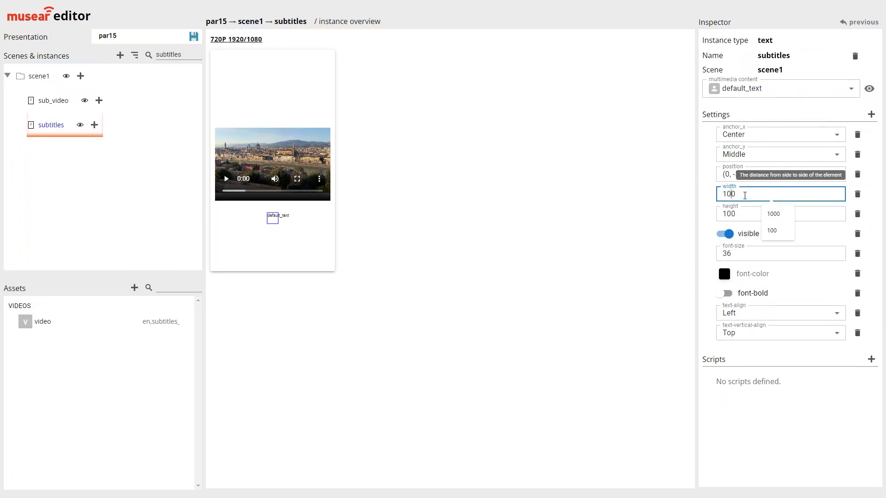
{"action": "key", "text": "BackSpace"}
{"action": "type", "text": "7"}
Step: Set the subtitles instance's text alignment to Center and its vertical text alignment to Middle
{"action": "left_click", "coordinate": [752, 312]}
{"action": "left_click", "coordinate": [743, 348]}
{"action": "left_click", "coordinate": [743, 333]}
{"action": "left_click", "coordinate": [737, 367]}
{"action": "left_click", "coordinate": [741, 401]}
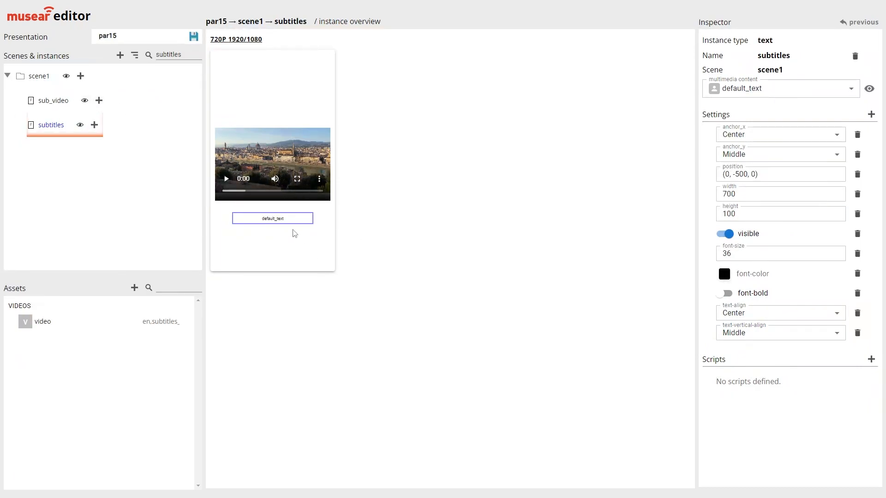
Step: Link the sub_video instance to the text instance by setting its subtitle-instance to subtitles
{"action": "left_click", "coordinate": [84, 106]}
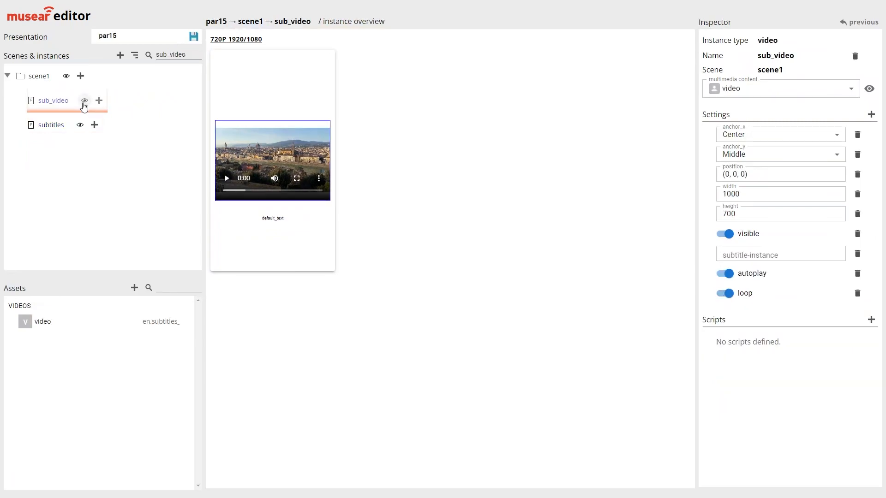
{"action": "left_click", "coordinate": [772, 254]}
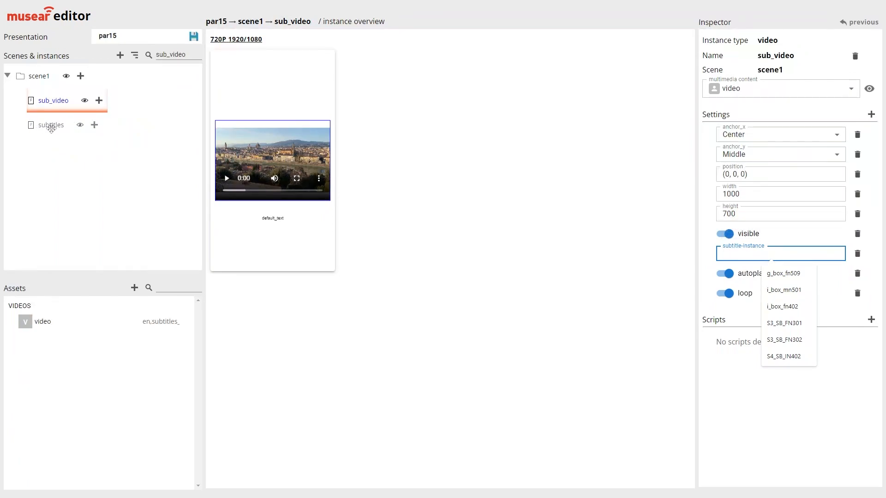
{"action": "type", "text": "subtitles"}
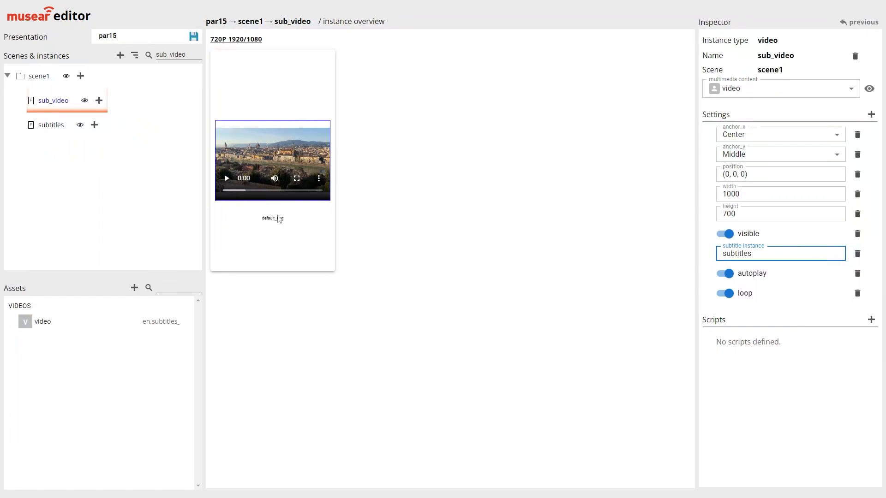
{"action": "left_click", "coordinate": [749, 332]}
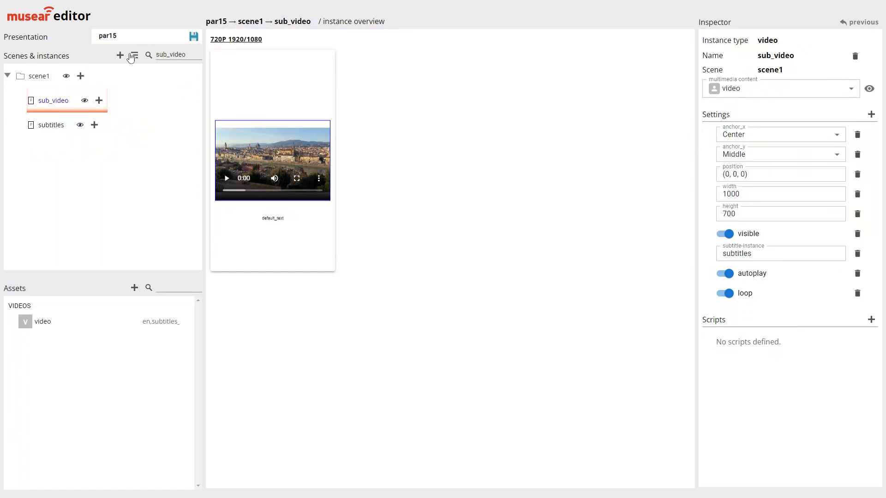
Step: Save the par15 presentation and start it by name in the MUSEAR player on the phone
{"action": "left_click", "coordinate": [193, 37]}
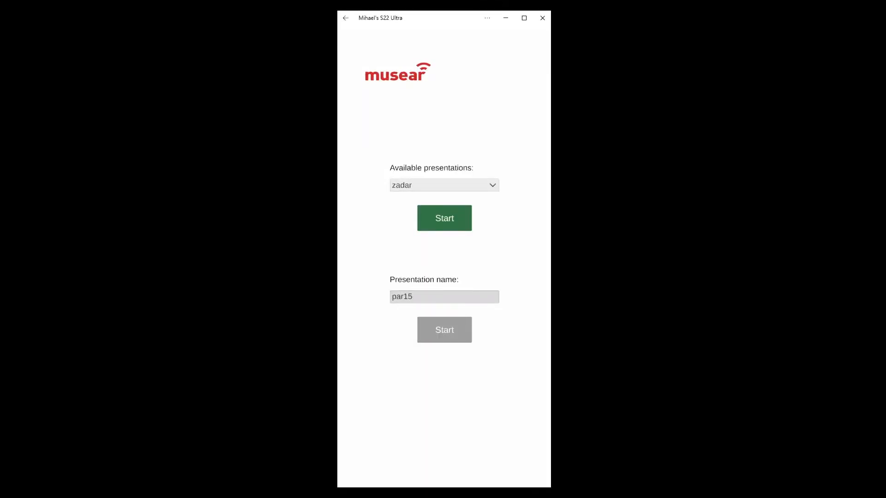
{"action": "left_click", "coordinate": [445, 332]}
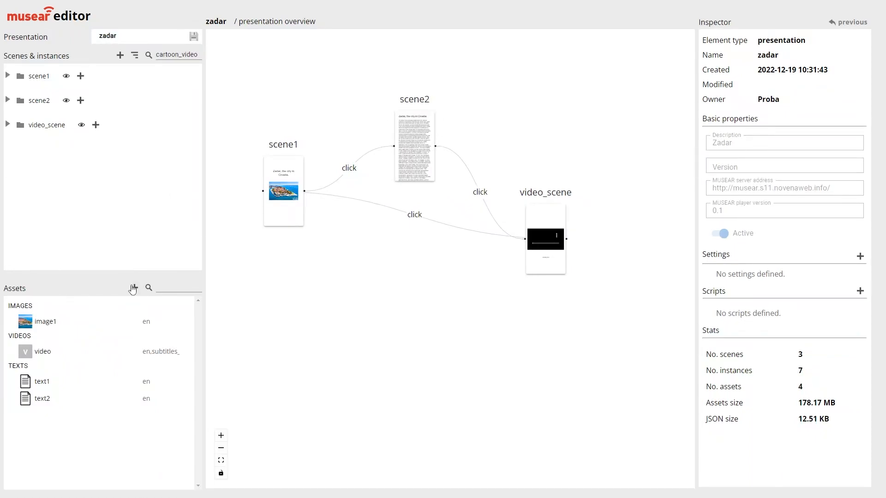
Step: Add multimedia content named model with version en to the zadar presentation, using charmander.gltf from the Zadar folder as a 3D model
{"action": "left_click", "coordinate": [134, 287]}
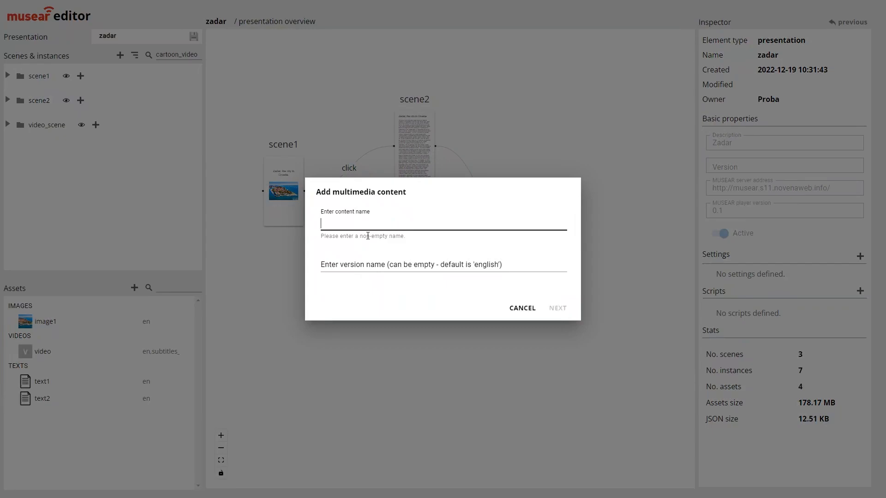
{"action": "type", "text": "model"}
{"action": "key", "text": "Tab"}
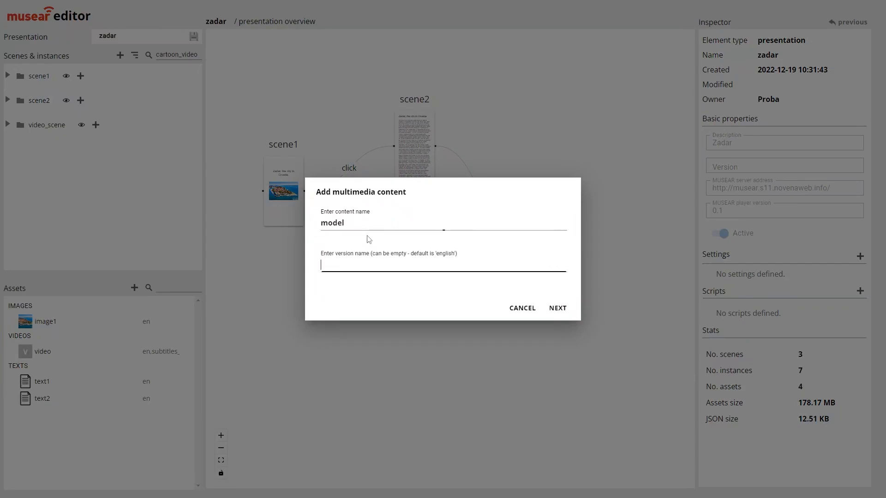
{"action": "type", "text": "en"}
{"action": "left_click", "coordinate": [558, 308]}
{"action": "left_click", "coordinate": [373, 201]}
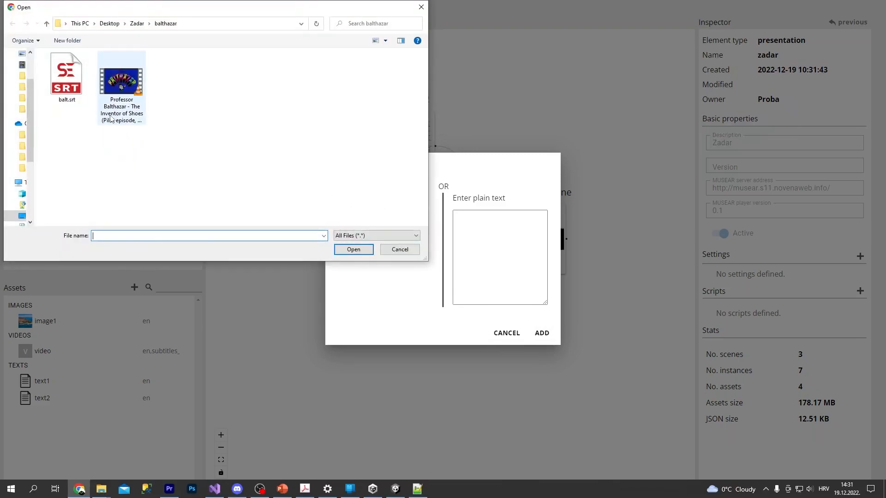
{"action": "left_click", "coordinate": [137, 23]}
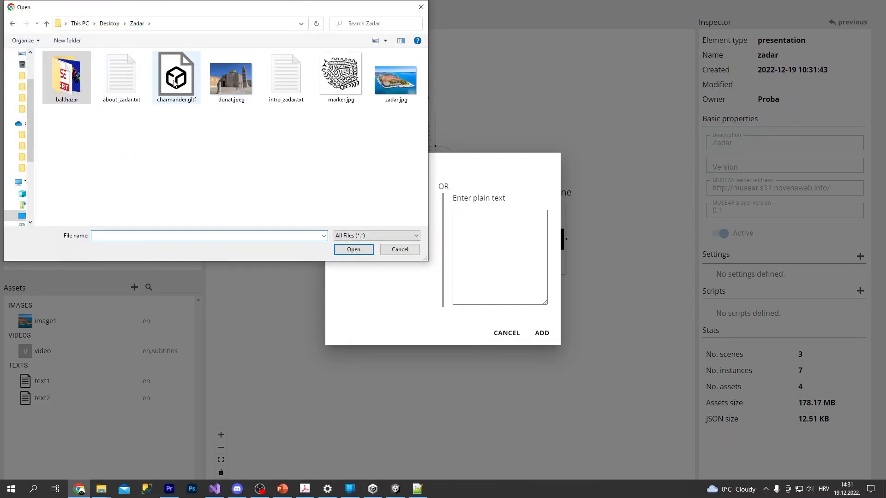
{"action": "double_click", "coordinate": [174, 79]}
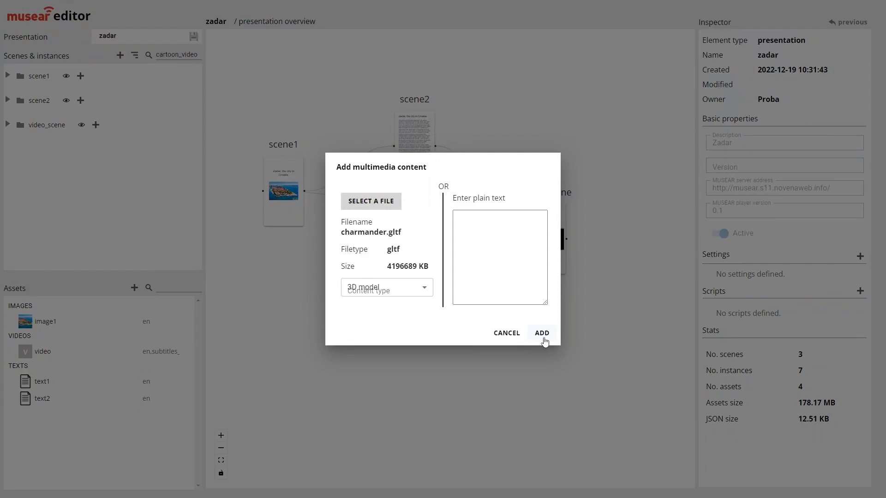
{"action": "left_click", "coordinate": [364, 288]}
{"action": "left_click", "coordinate": [365, 308]}
{"action": "left_click", "coordinate": [541, 333]}
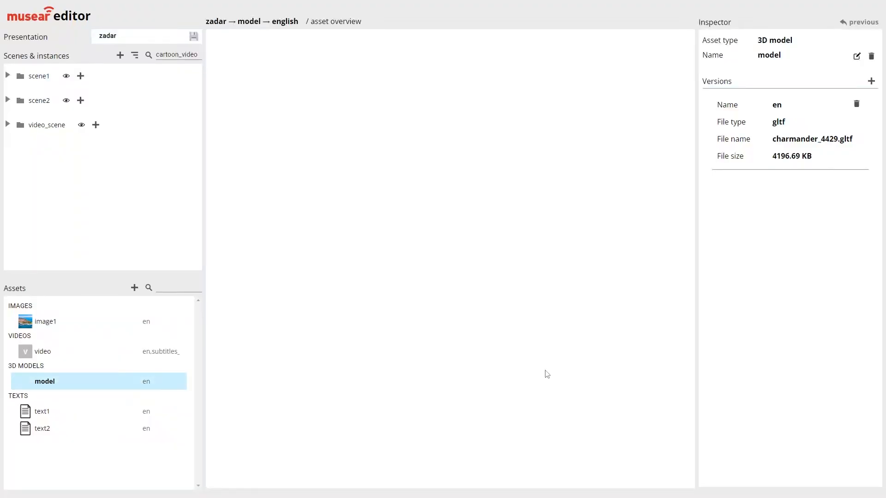
Step: Preview the en version of the model asset and inspect the 3D character from another angle
{"action": "left_click", "coordinate": [155, 387]}
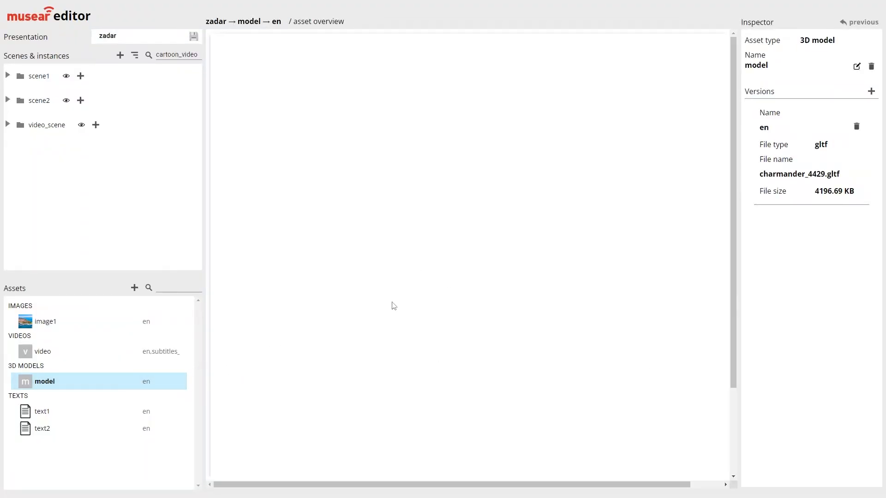
{"action": "scroll", "coordinate": [494, 228], "scroll_direction": "down", "scroll_amount": 2}
{"action": "left_click_drag", "start_coordinate": [501, 184], "coordinate": [376, 202]}
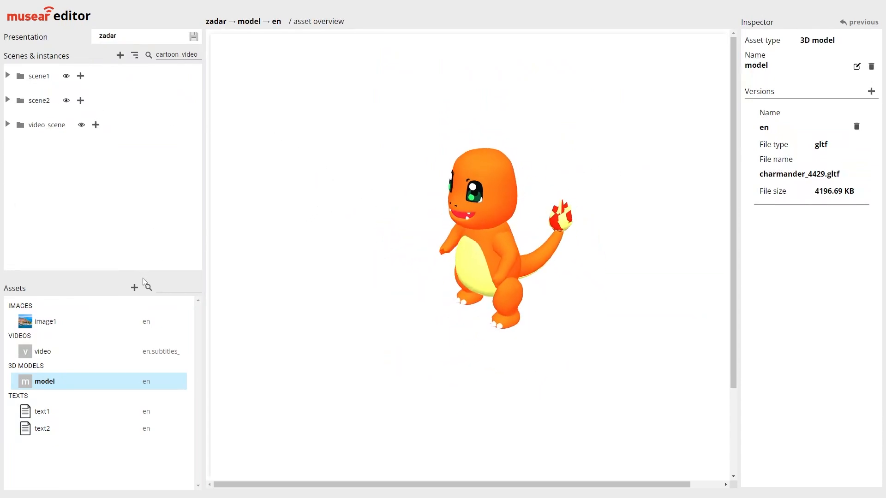
Step: Add image content named marker with version en from marker.jpg, and preview that version
{"action": "left_click", "coordinate": [134, 288]}
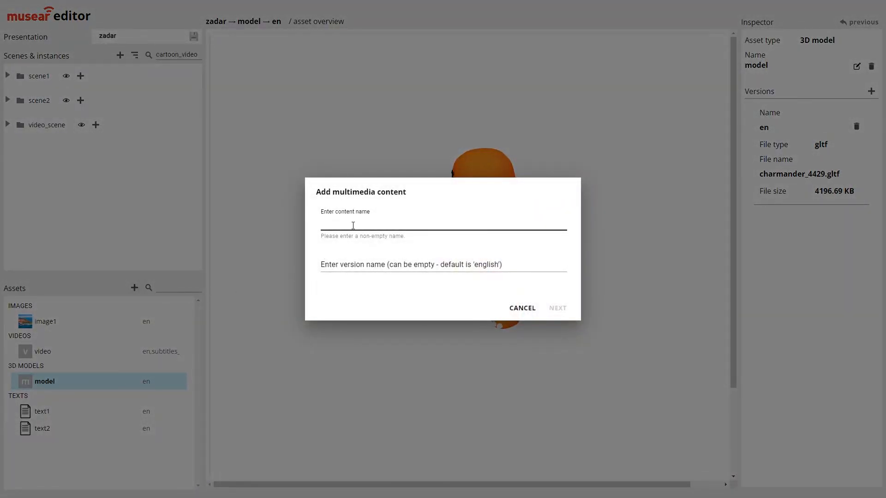
{"action": "type", "text": "marker"}
{"action": "key", "text": "Tab"}
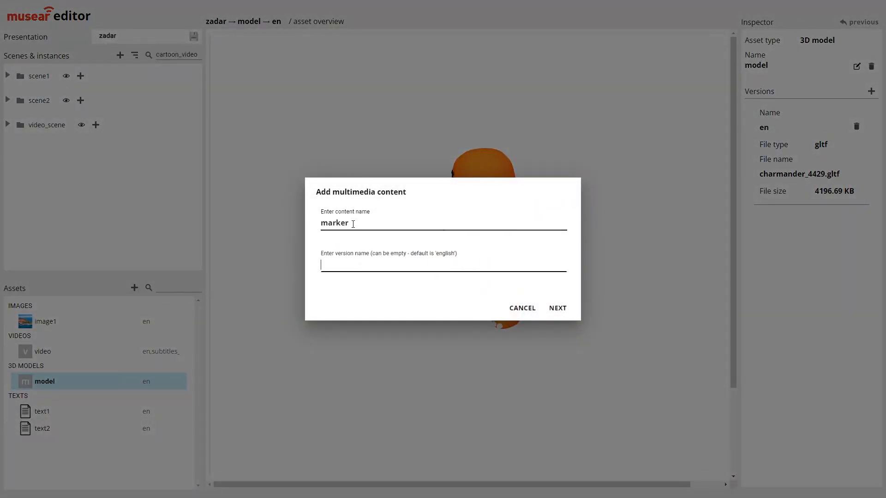
{"action": "type", "text": "en"}
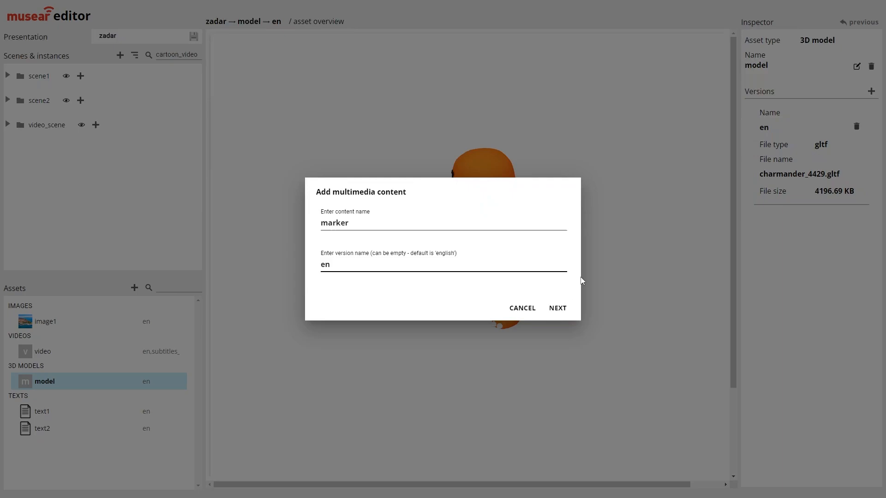
{"action": "left_click", "coordinate": [557, 308]}
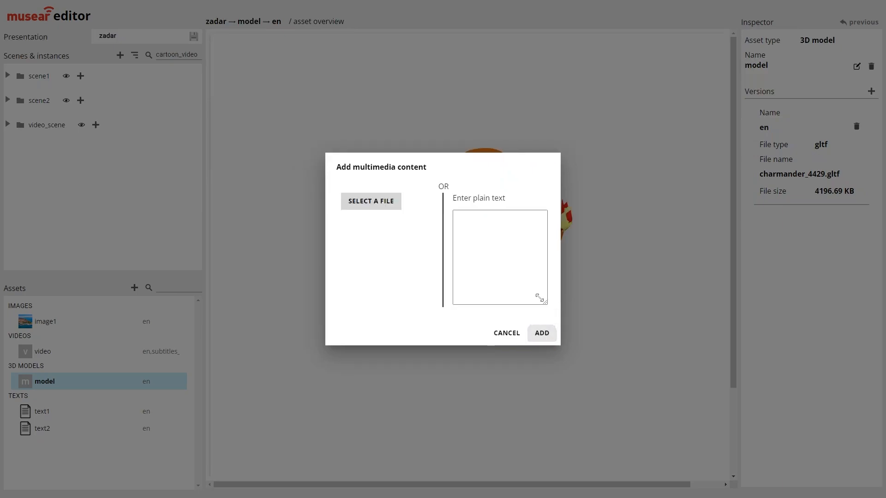
{"action": "left_click", "coordinate": [365, 208]}
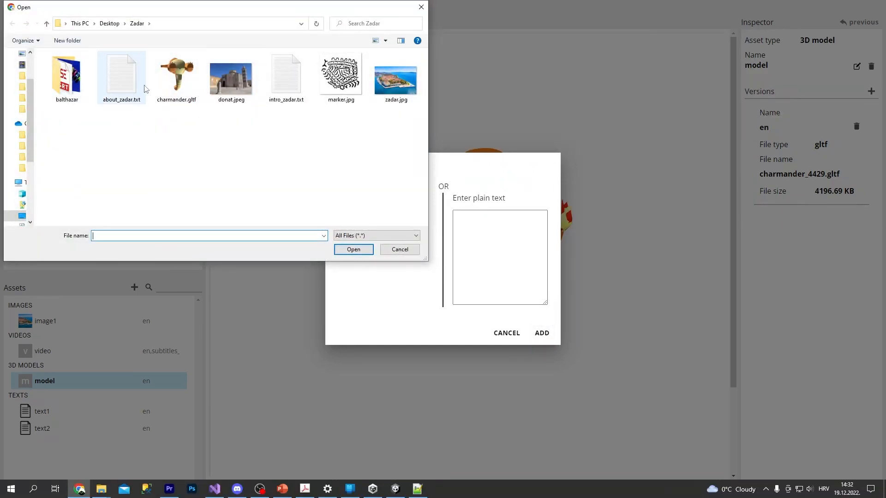
{"action": "left_click", "coordinate": [239, 91]}
{"action": "left_click", "coordinate": [347, 92]}
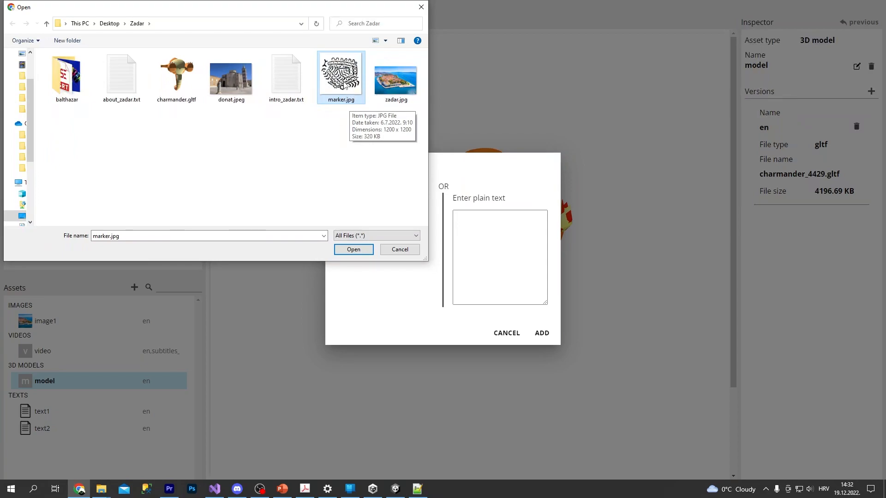
{"action": "left_click_drag", "start_coordinate": [366, 7], "coordinate": [421, 17]}
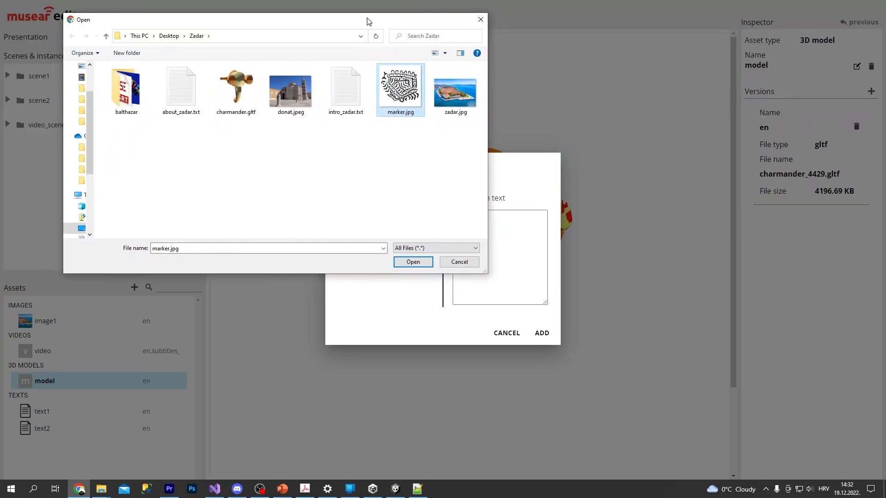
{"action": "double_click", "coordinate": [398, 108]}
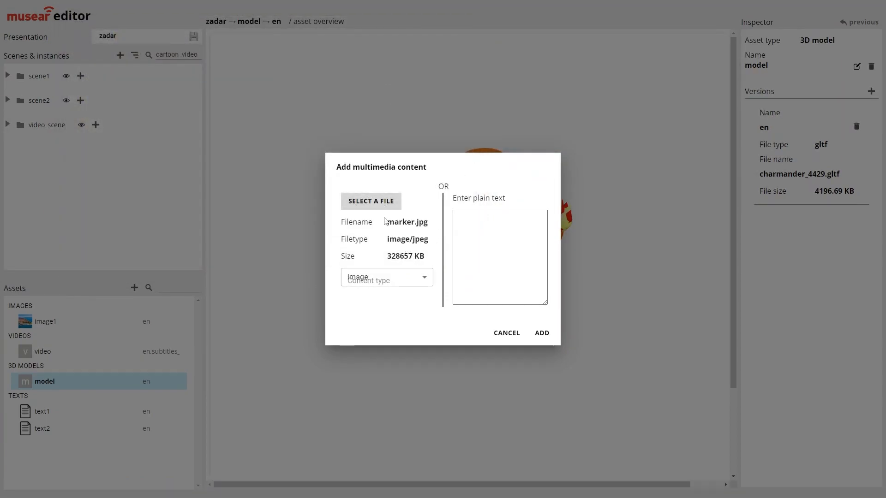
{"action": "left_click", "coordinate": [542, 334]}
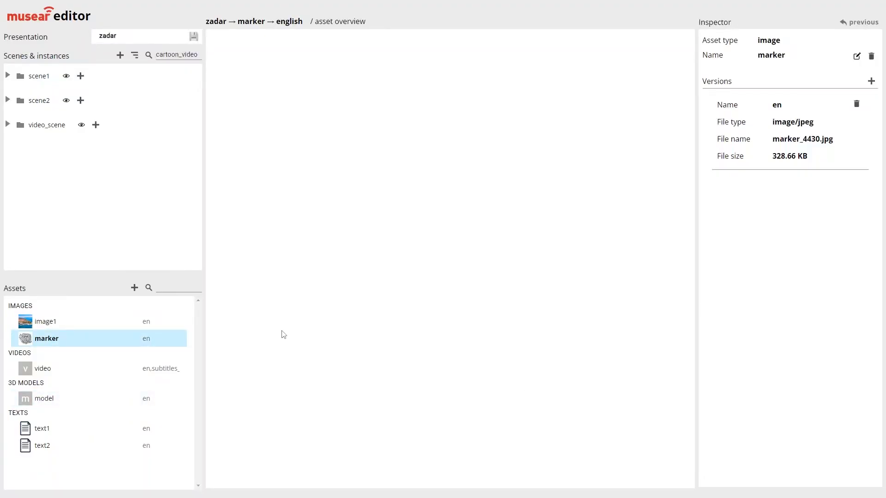
{"action": "left_click", "coordinate": [160, 345]}
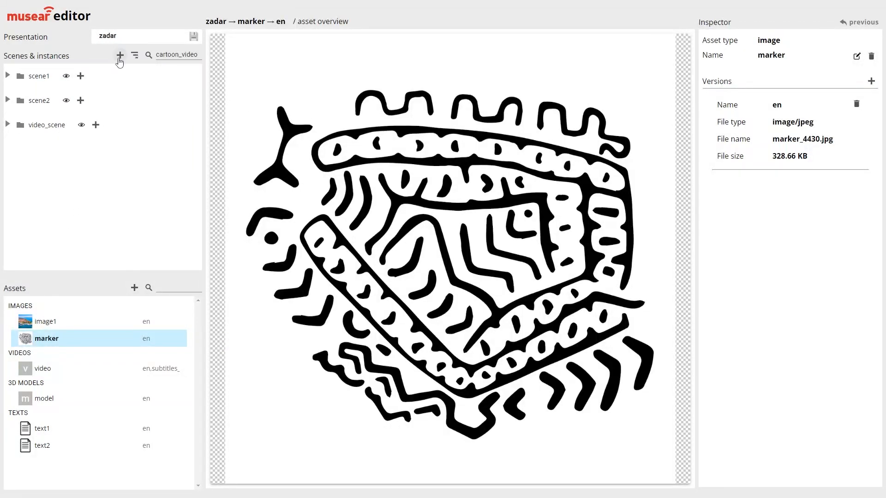
Step: Add a scene of type AR scene named ar_scene to the presentation
{"action": "left_click", "coordinate": [120, 57]}
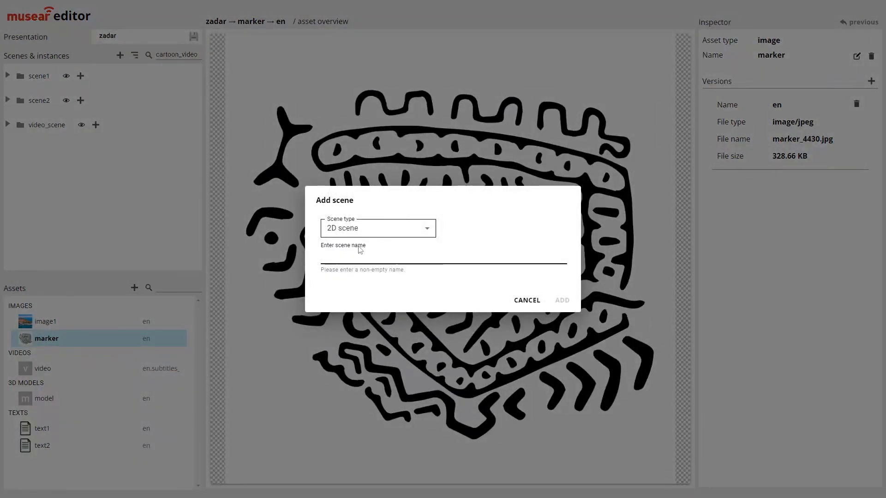
{"action": "left_click", "coordinate": [364, 234]}
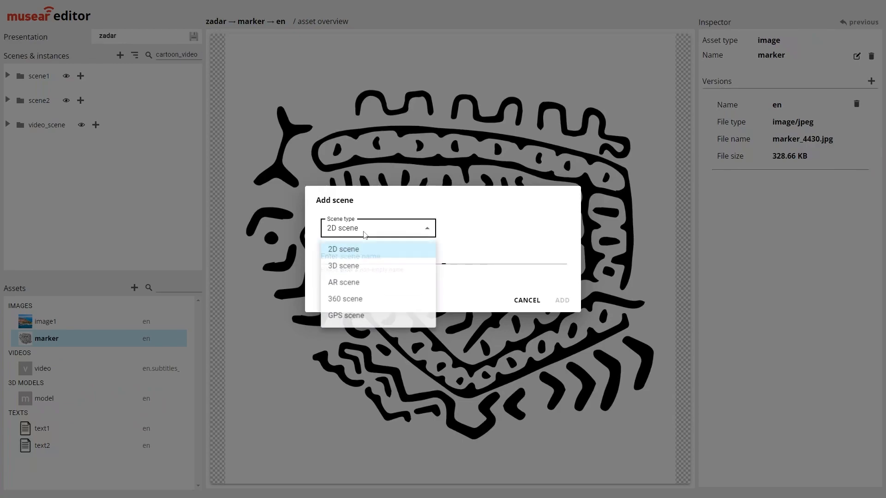
{"action": "left_click", "coordinate": [359, 286]}
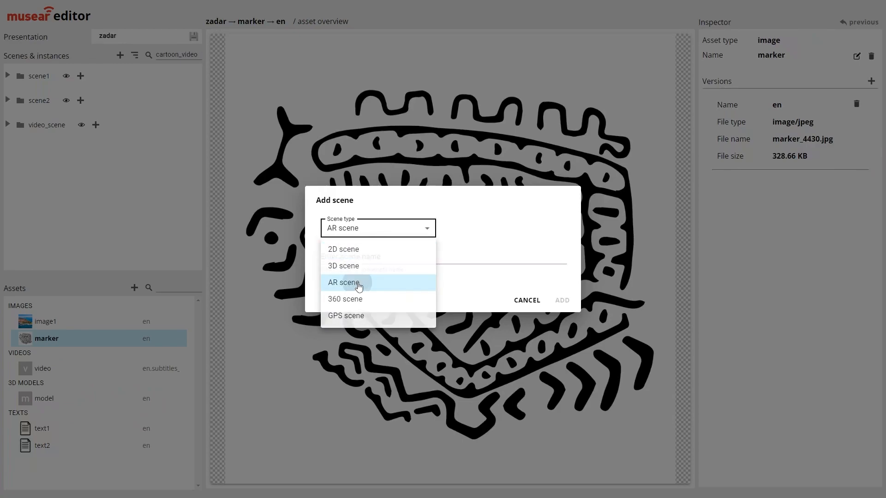
{"action": "left_click", "coordinate": [398, 254]}
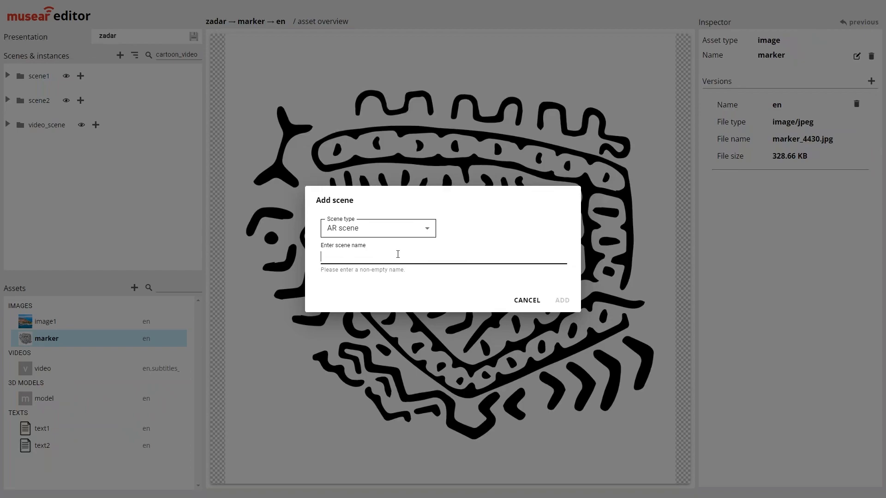
{"action": "type", "text": "ar_scene"}
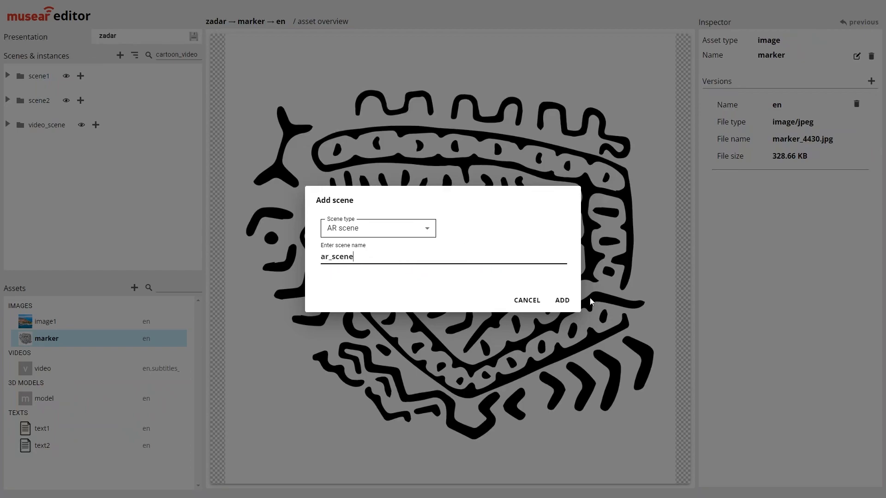
{"action": "left_click", "coordinate": [563, 300]}
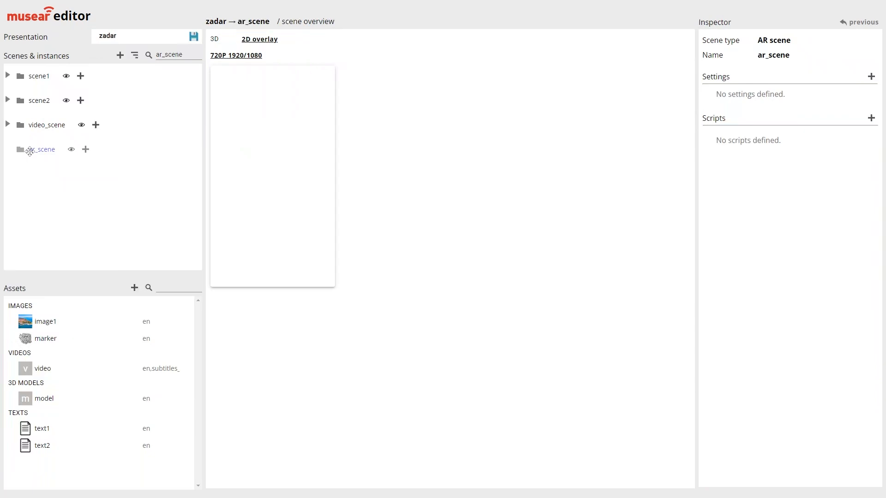
Step: Move ar_scene to the start of the scene list and collapse scene1, scene2 and video_scene
{"action": "left_click_drag", "start_coordinate": [28, 153], "coordinate": [25, 79]}
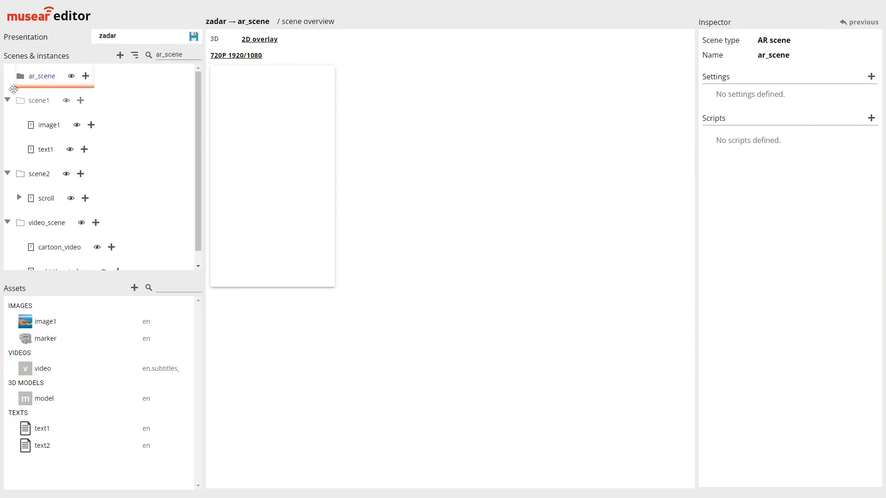
{"action": "left_click", "coordinate": [8, 100]}
{"action": "left_click", "coordinate": [8, 125]}
{"action": "left_click", "coordinate": [7, 149]}
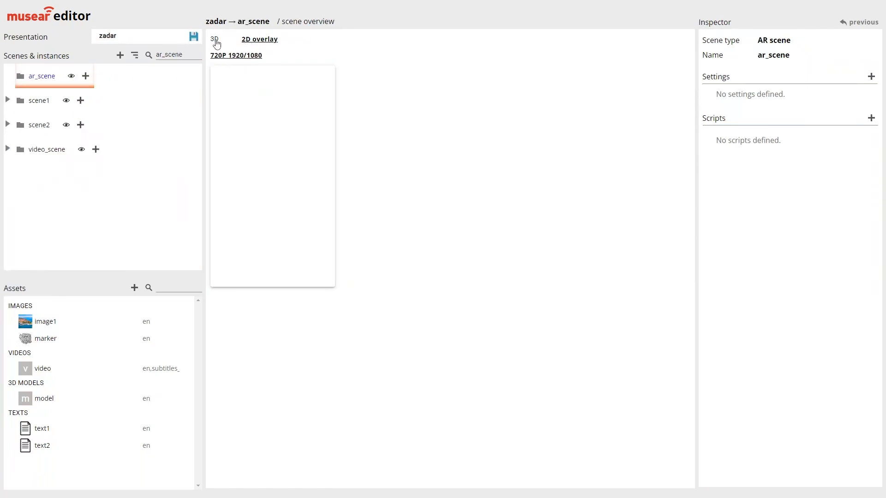
Step: Add a new pair to the 3D part of ar_scene with marker as trigger and model as model
{"action": "left_click", "coordinate": [262, 40]}
{"action": "left_click", "coordinate": [215, 42]}
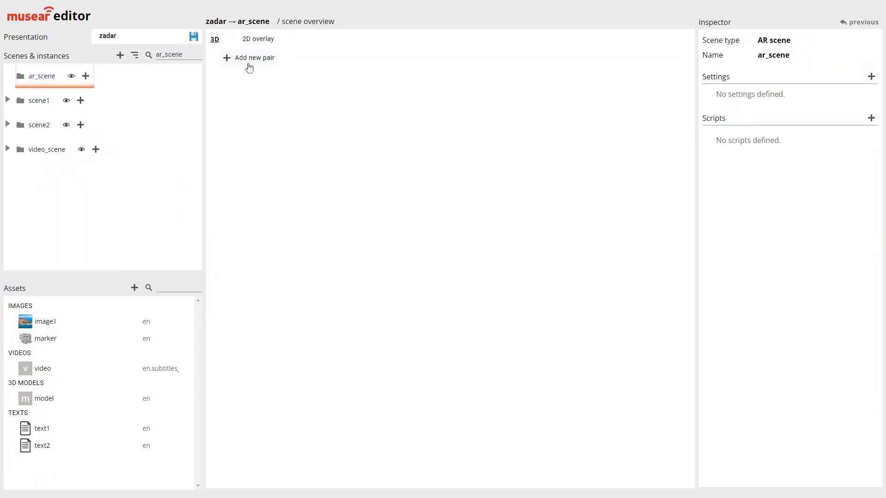
{"action": "left_click", "coordinate": [250, 60]}
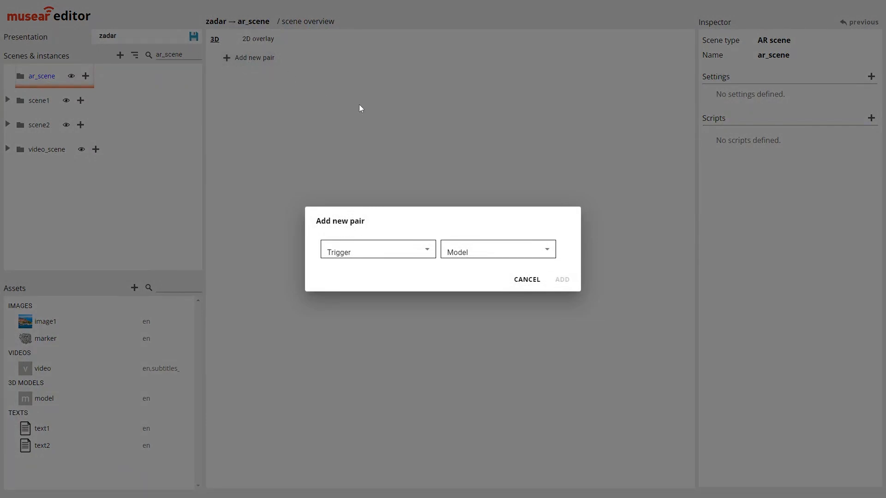
{"action": "left_click", "coordinate": [372, 257]}
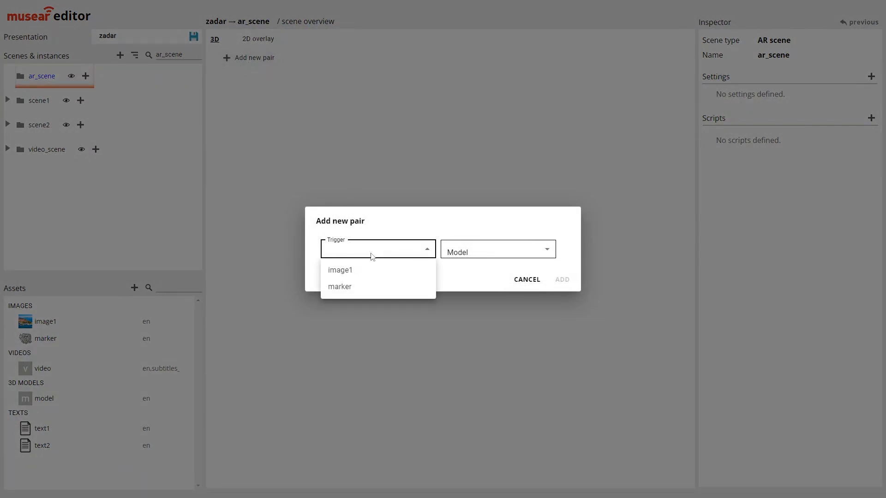
{"action": "left_click", "coordinate": [418, 250]}
{"action": "left_click", "coordinate": [472, 253]}
{"action": "left_click", "coordinate": [472, 253]}
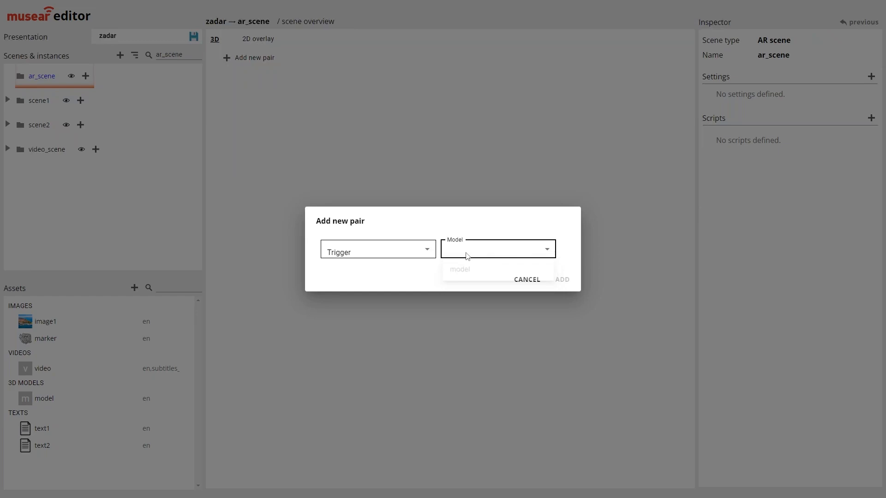
{"action": "left_click", "coordinate": [390, 257]}
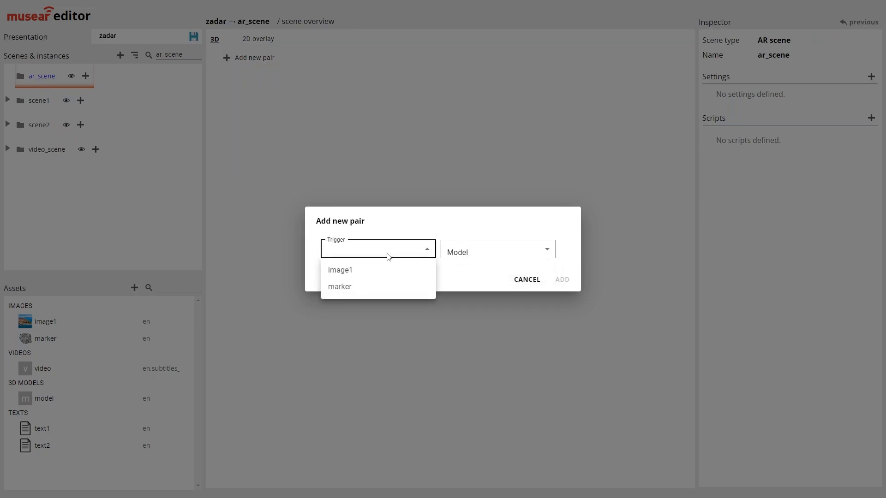
{"action": "left_click", "coordinate": [370, 291]}
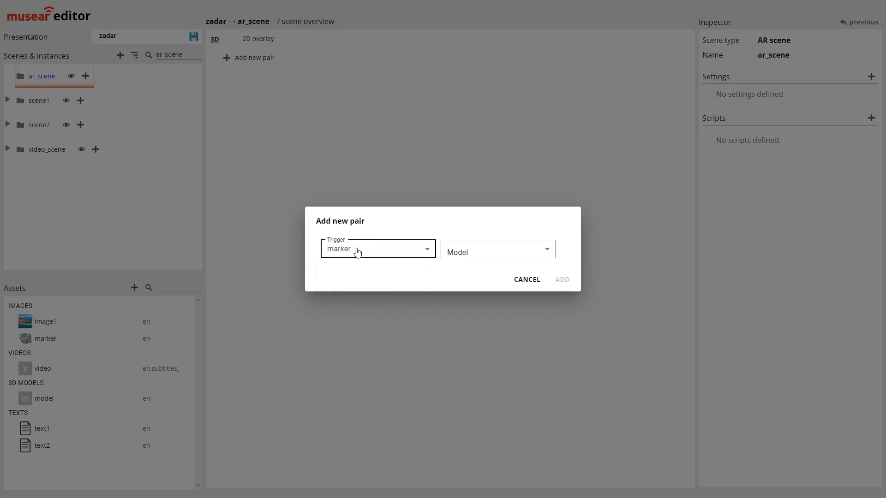
{"action": "left_click", "coordinate": [463, 253]}
{"action": "left_click", "coordinate": [468, 275]}
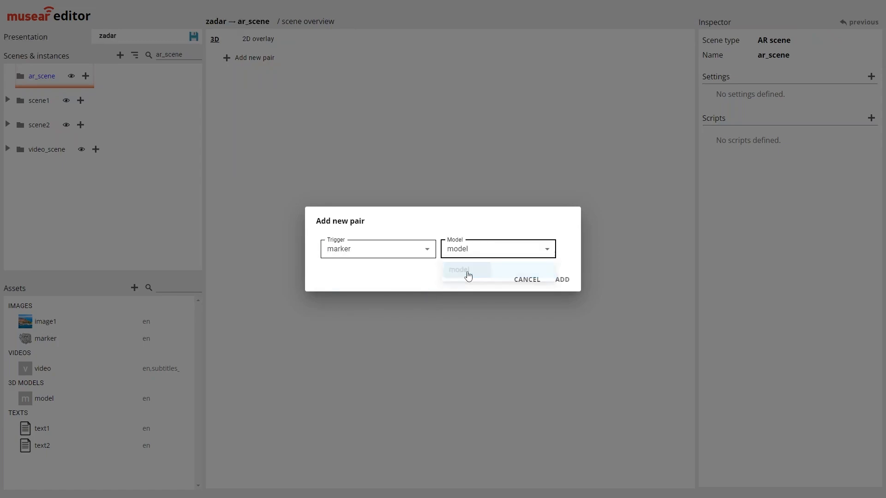
{"action": "left_click", "coordinate": [562, 280]}
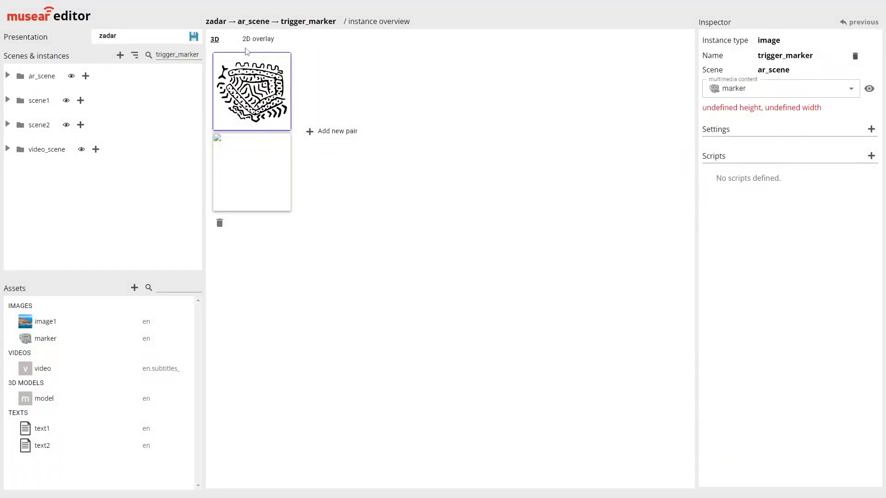
Step: Save the zadar presentation with its new AR pair and start zadar in the MUSEAR player on the phone
{"action": "left_click", "coordinate": [241, 185]}
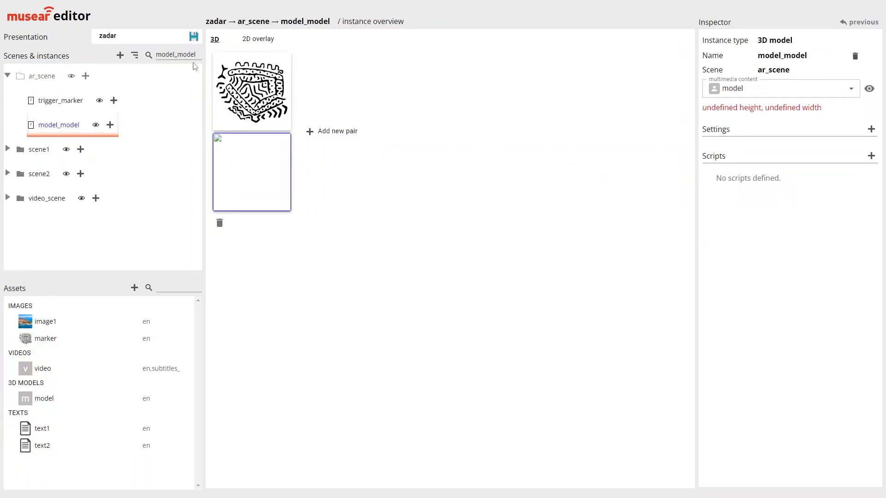
{"action": "left_click", "coordinate": [194, 37]}
{"action": "left_click", "coordinate": [194, 38]}
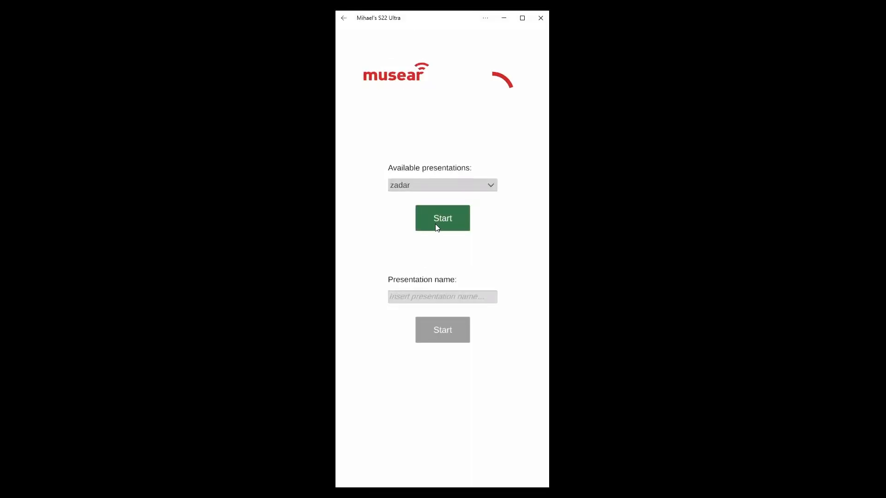
{"action": "left_click", "coordinate": [437, 227]}
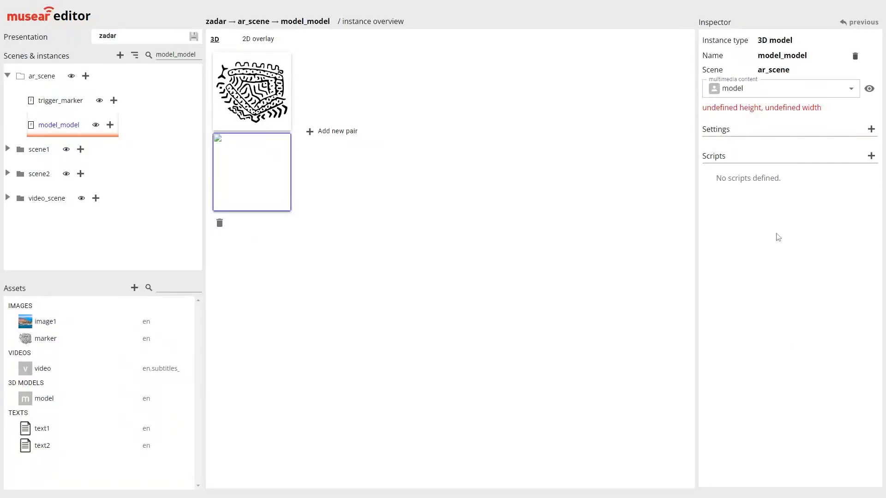
Step: Add the default scale setting to the model_model instance with the value (1.2, 1.2, 1.2)
{"action": "left_click", "coordinate": [872, 130]}
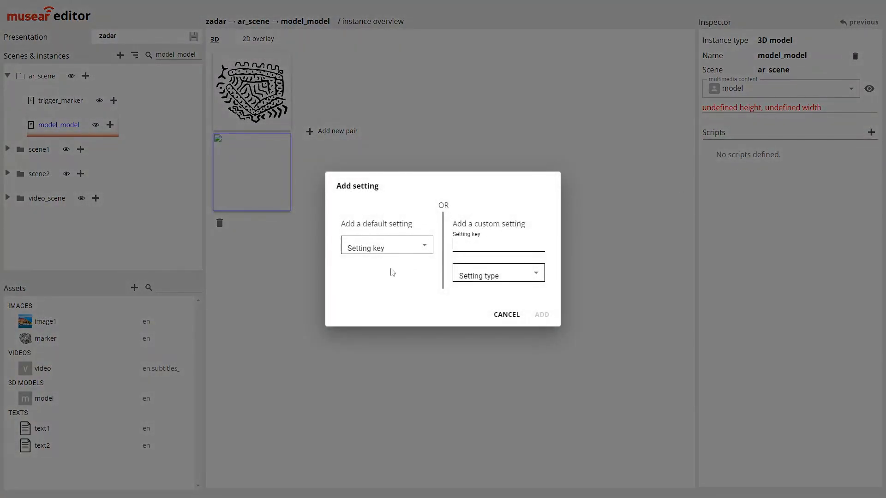
{"action": "left_click", "coordinate": [385, 251]}
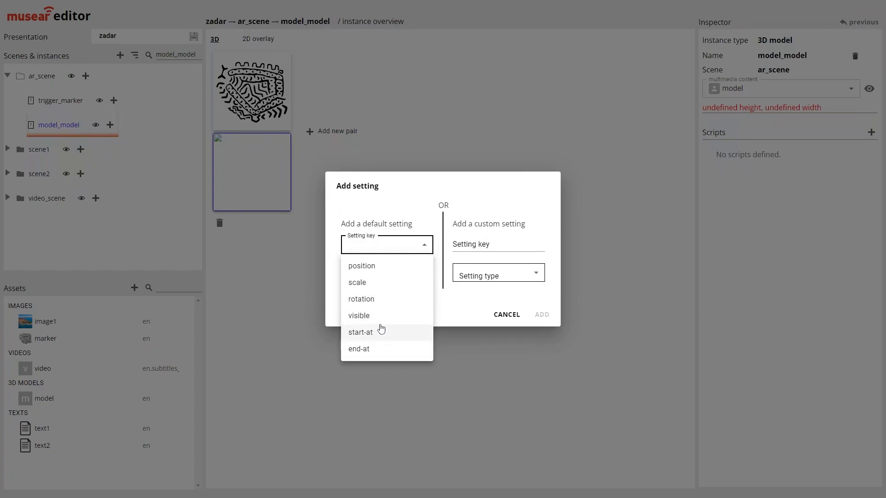
{"action": "left_click", "coordinate": [364, 287]}
{"action": "left_click", "coordinate": [542, 315]}
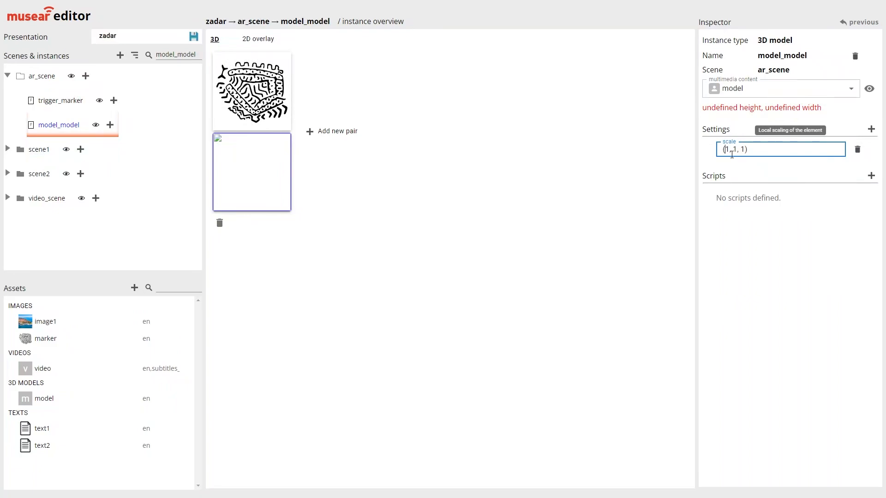
{"action": "type", "text": ".2"}
{"action": "type", "text": ".2"}
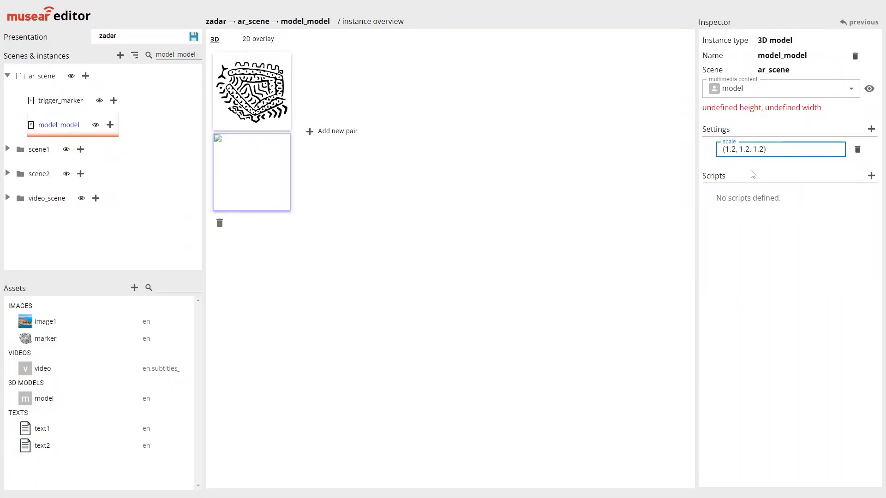
{"action": "left_click", "coordinate": [722, 233]}
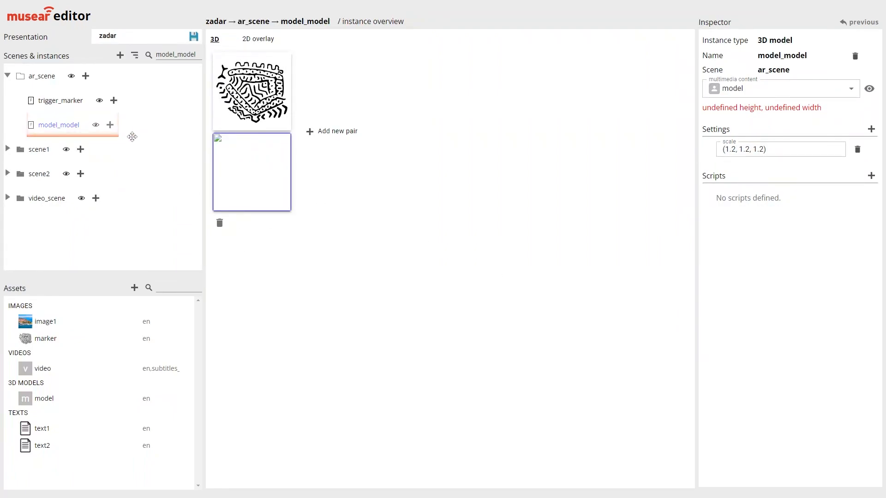
Step: Add a default_collider instance named model_click beneath model_model in ar_scene
{"action": "left_click", "coordinate": [109, 125]}
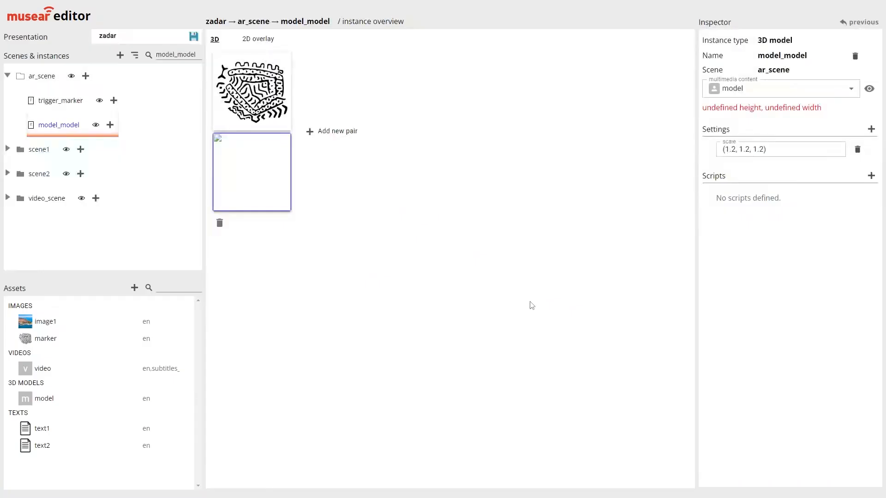
{"action": "left_click", "coordinate": [527, 300]}
{"action": "left_click", "coordinate": [110, 125]}
{"action": "left_click", "coordinate": [405, 231]}
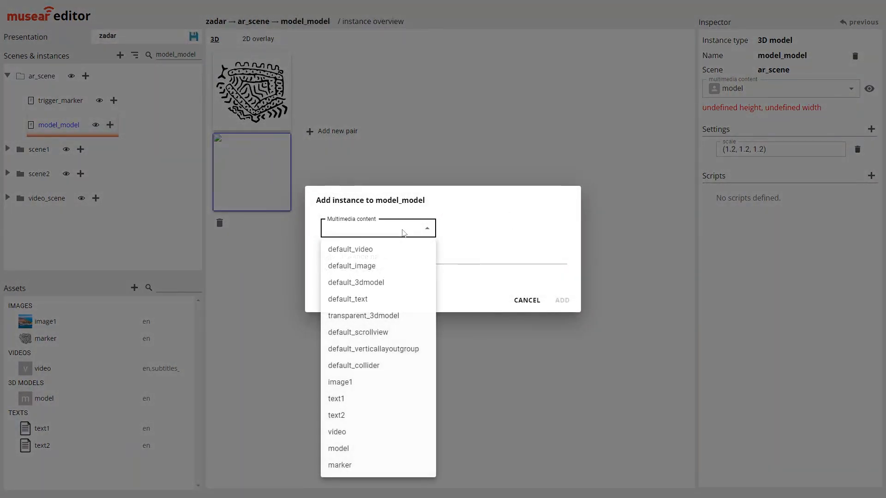
{"action": "left_click", "coordinate": [386, 371]}
{"action": "left_click", "coordinate": [380, 256]}
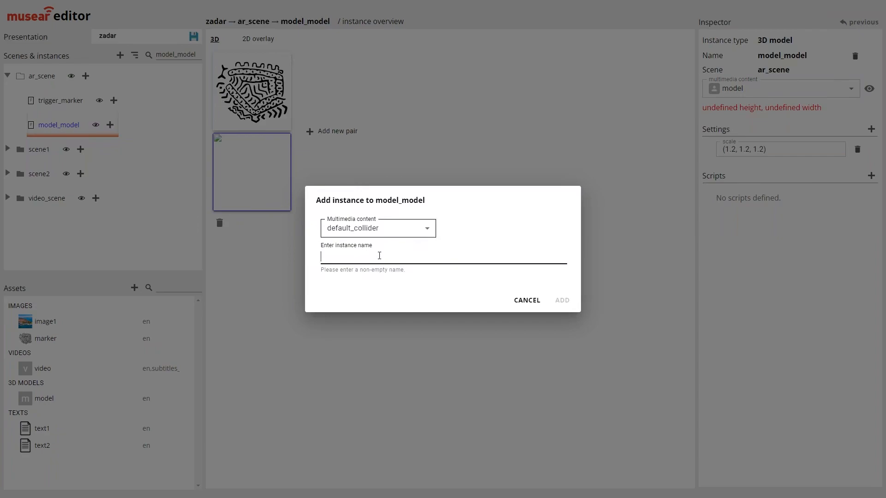
{"action": "type", "text": "model_click"}
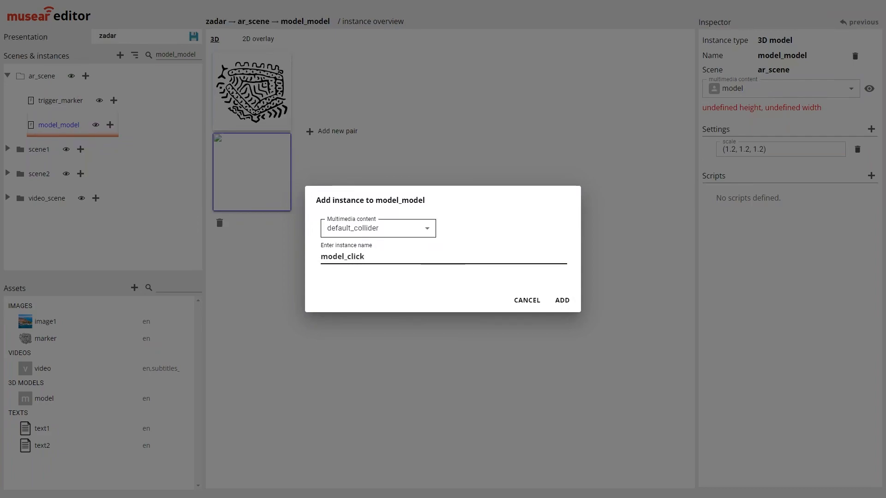
{"action": "left_click", "coordinate": [561, 301]}
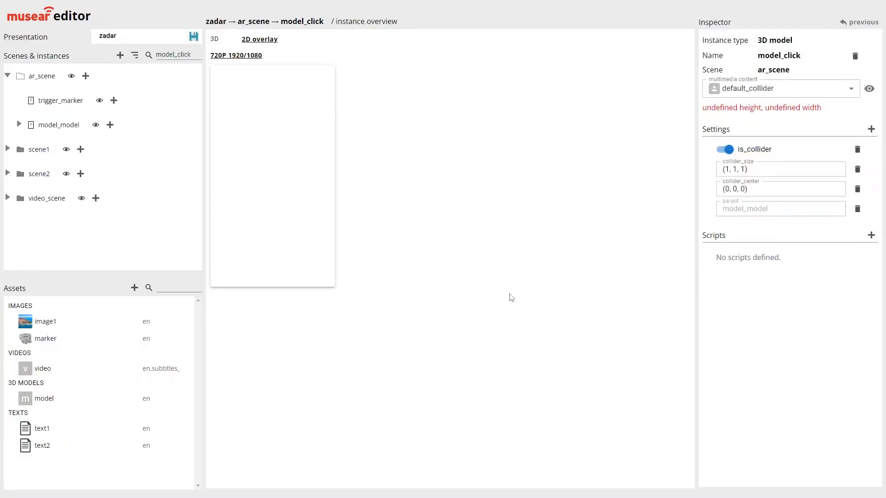
Step: Add a click script to model_click containing transition('scene1'), validate it, and save the script and the presentation
{"action": "left_click", "coordinate": [19, 124]}
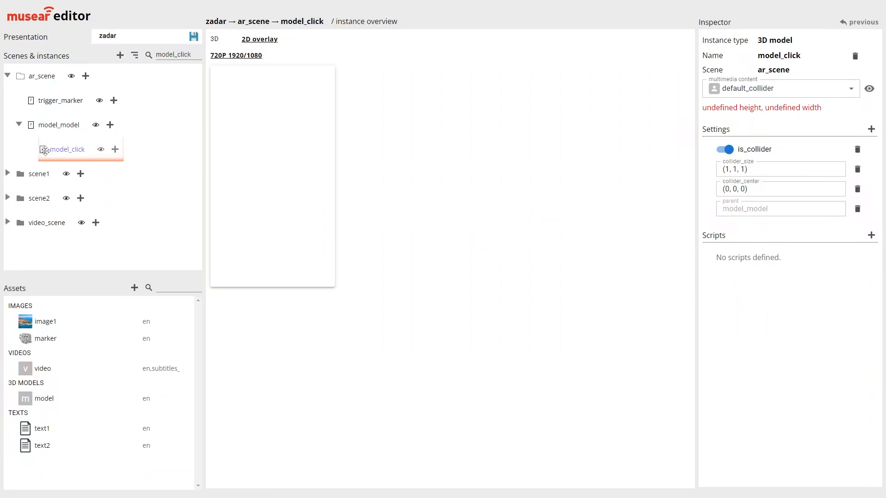
{"action": "left_click_drag", "start_coordinate": [67, 150], "coordinate": [70, 153]}
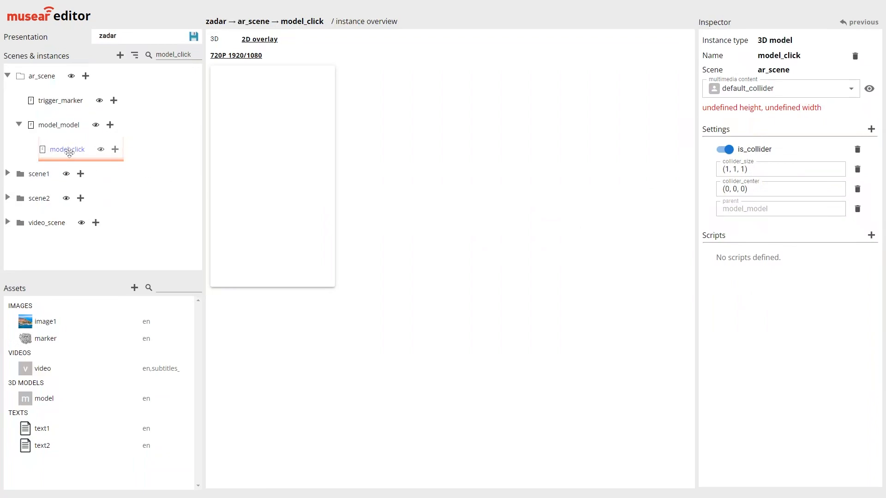
{"action": "left_click", "coordinate": [872, 235]}
{"action": "type", "text": "click"}
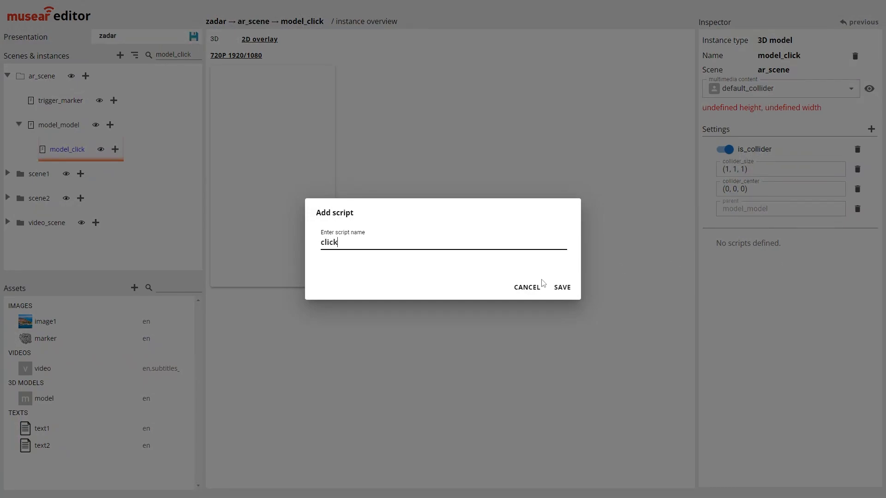
{"action": "left_click", "coordinate": [563, 288]}
{"action": "left_click", "coordinate": [732, 258]}
{"action": "left_click", "coordinate": [414, 231]}
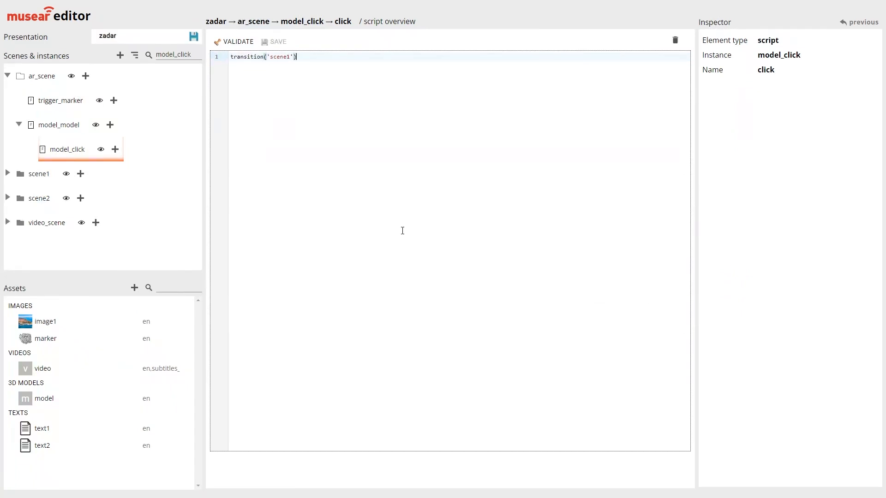
{"action": "left_click", "coordinate": [235, 41]}
{"action": "left_click", "coordinate": [264, 44]}
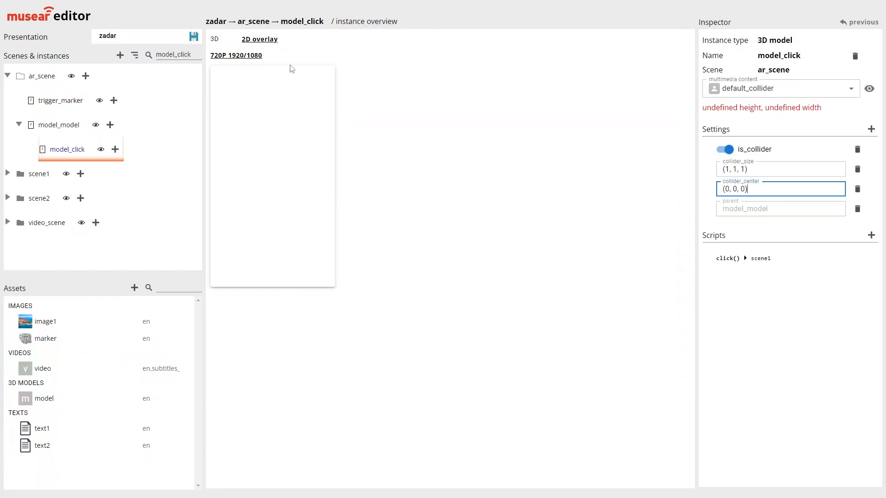
{"action": "left_click", "coordinate": [193, 36]}
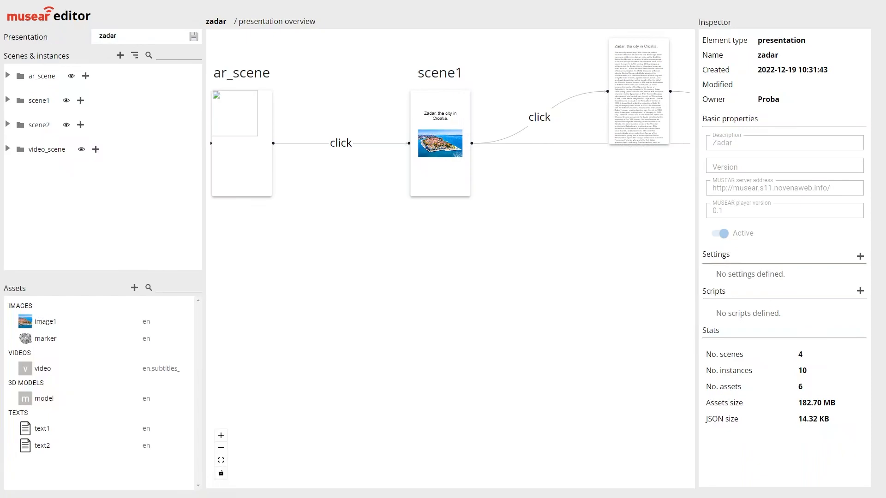
Step: Add multimedia content named im360 with version en from pano182.jpg as a 360 image
{"action": "left_click", "coordinate": [134, 291]}
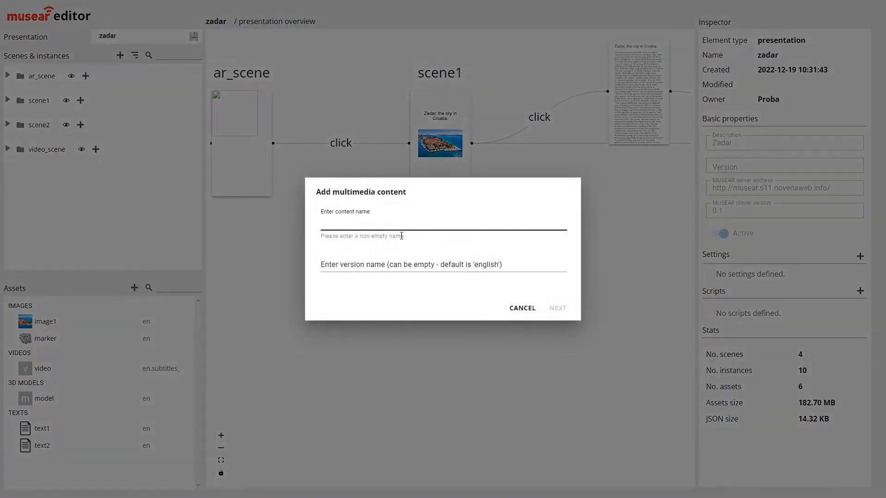
{"action": "type", "text": "im"}
{"action": "key", "text": "Tab"}
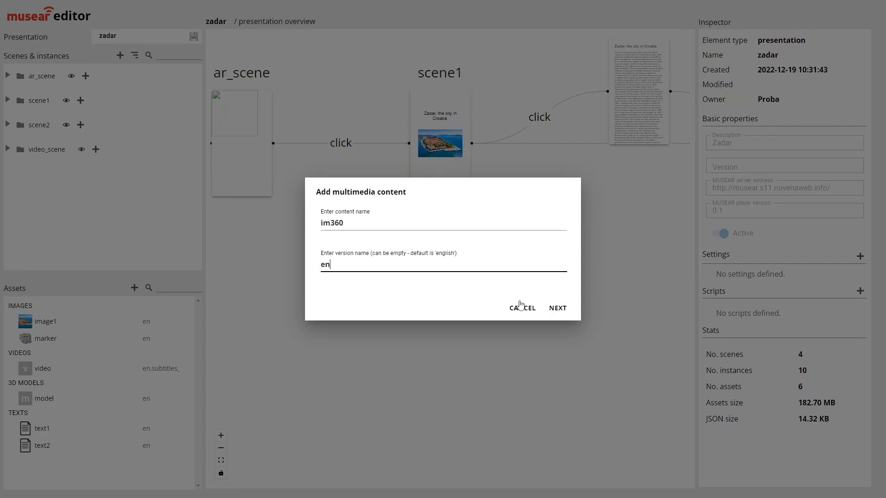
{"action": "left_click", "coordinate": [558, 308]}
{"action": "left_click", "coordinate": [393, 205]}
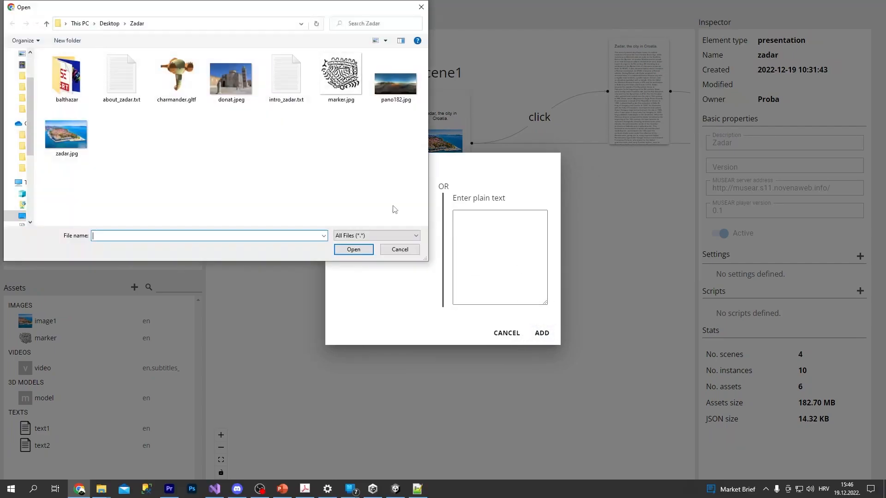
{"action": "double_click", "coordinate": [390, 83]}
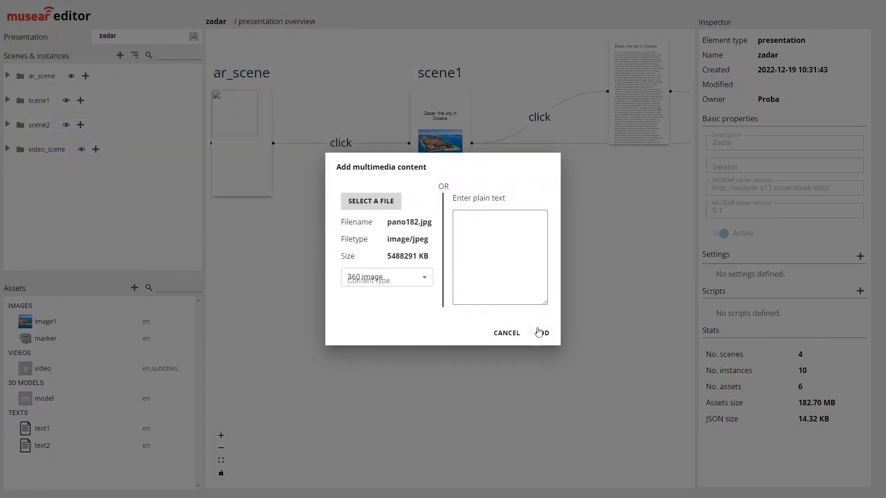
{"action": "left_click", "coordinate": [392, 277]}
{"action": "left_click", "coordinate": [392, 298]}
{"action": "left_click", "coordinate": [544, 336]}
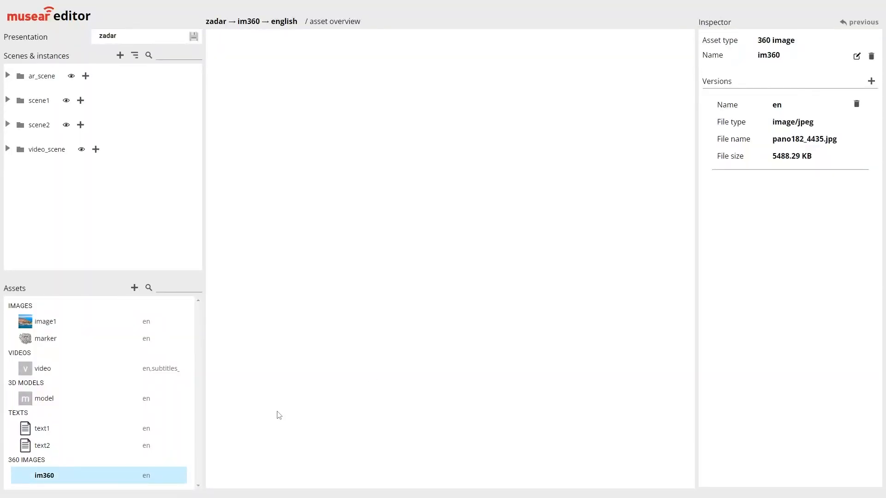
Step: Preview the en version of im360 and look around the panorama
{"action": "left_click", "coordinate": [133, 476]}
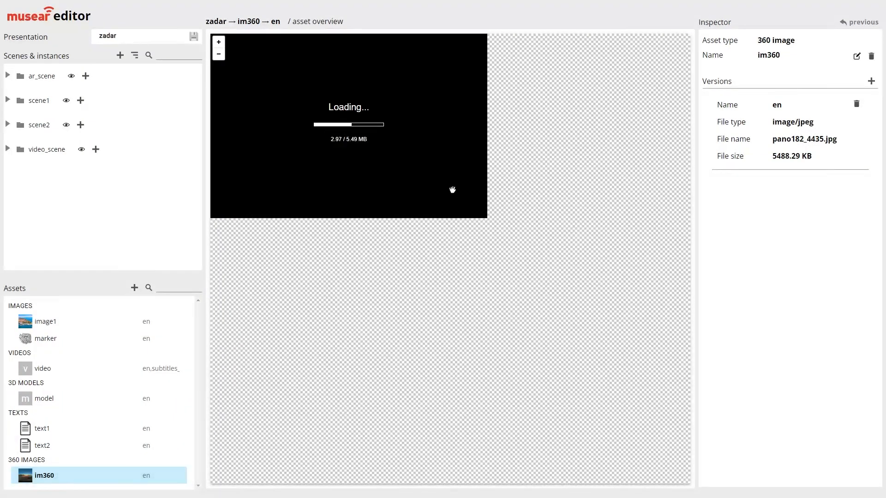
{"action": "left_click_drag", "start_coordinate": [425, 125], "coordinate": [531, 92]}
{"action": "left_click_drag", "start_coordinate": [276, 113], "coordinate": [610, 98]}
{"action": "left_click_drag", "start_coordinate": [540, 98], "coordinate": [67, 174]}
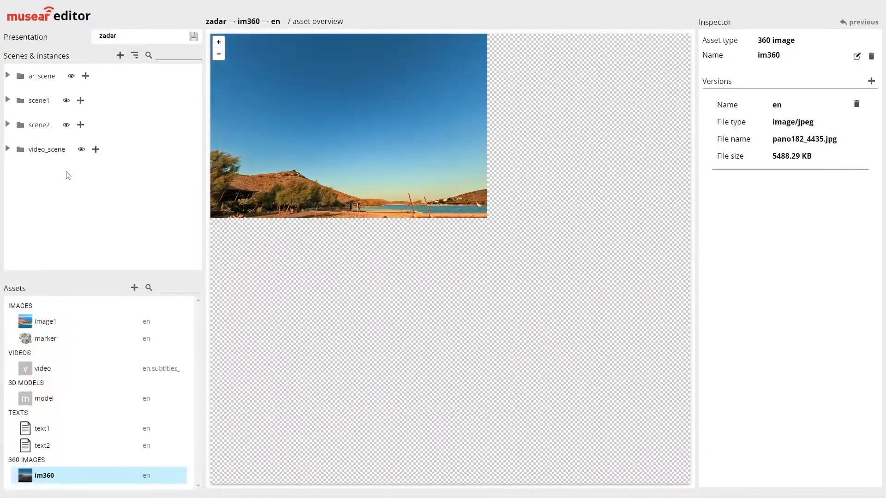
Step: Add a 360 scene named im360 and move it to the start of the scene list, above ar_scene
{"action": "left_click", "coordinate": [120, 56]}
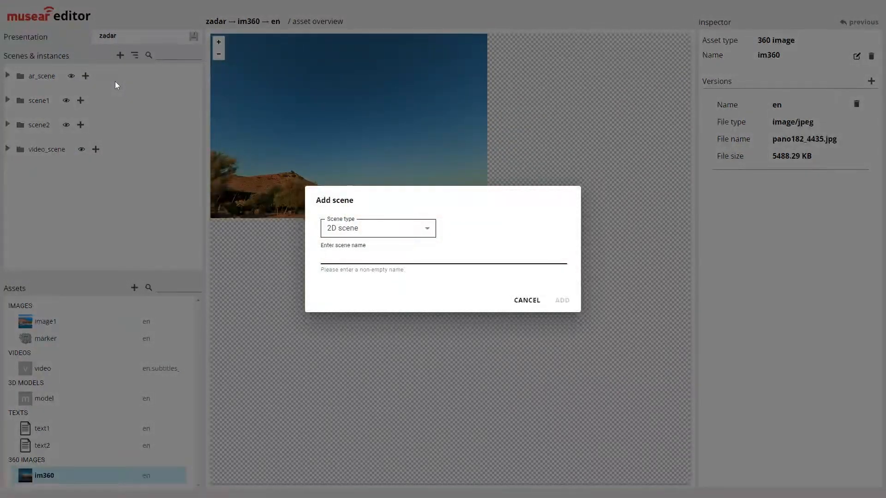
{"action": "type", "text": "im360"}
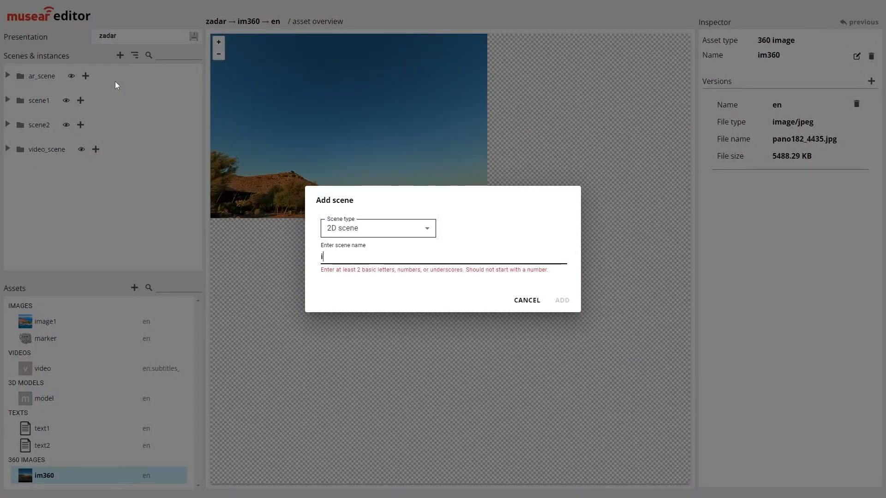
{"action": "left_click", "coordinate": [380, 230]}
{"action": "left_click", "coordinate": [355, 306]}
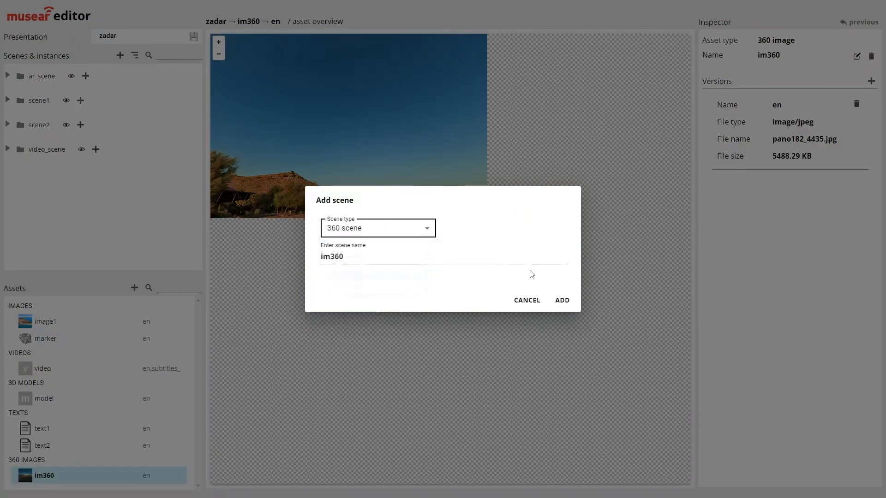
{"action": "left_click", "coordinate": [562, 301]}
{"action": "left_click_drag", "start_coordinate": [44, 171], "coordinate": [36, 82]}
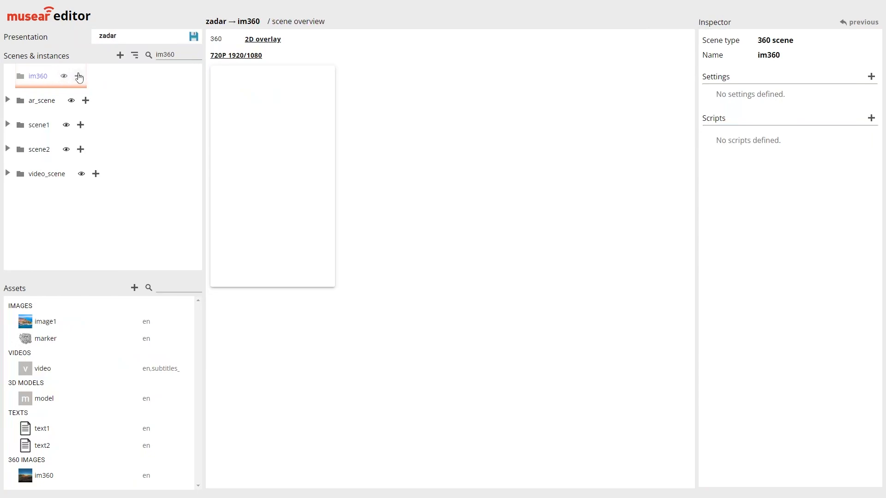
Step: Add an instance of the im360 content named image360 to the im360 scene and expand the scene
{"action": "left_click", "coordinate": [78, 77]}
{"action": "left_click", "coordinate": [382, 229]}
{"action": "left_click", "coordinate": [345, 478]}
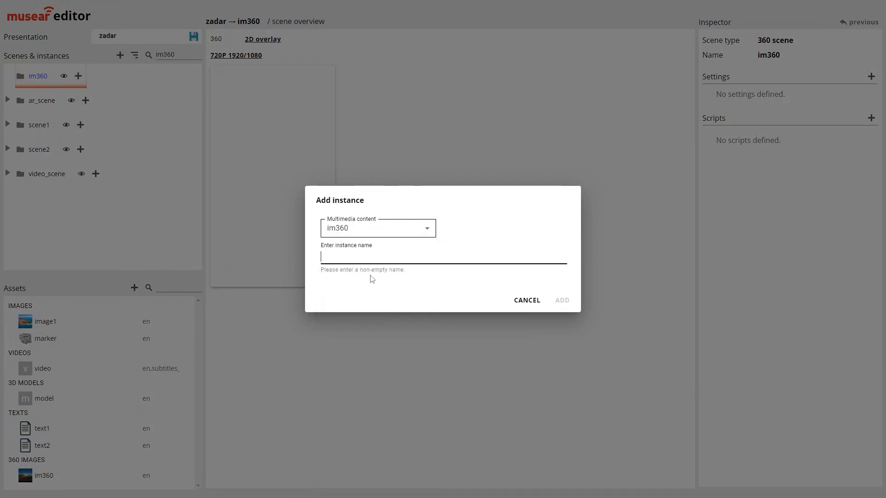
{"action": "type", "text": "image360"}
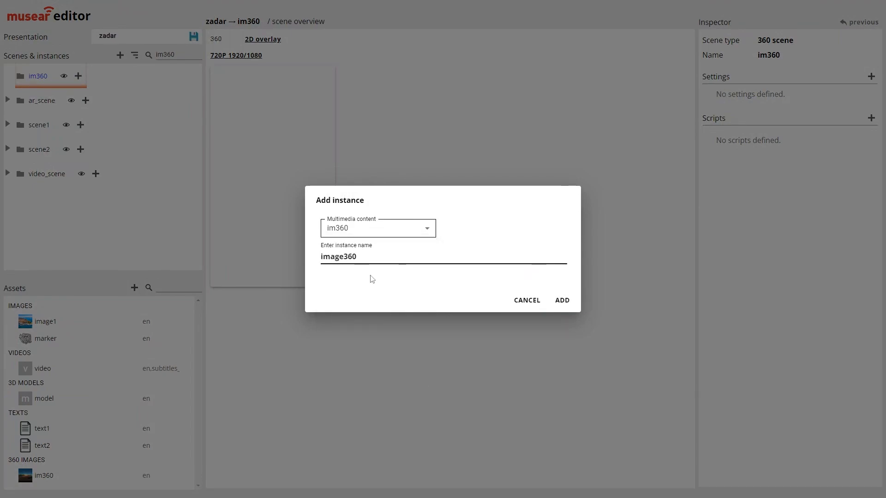
{"action": "left_click", "coordinate": [563, 301]}
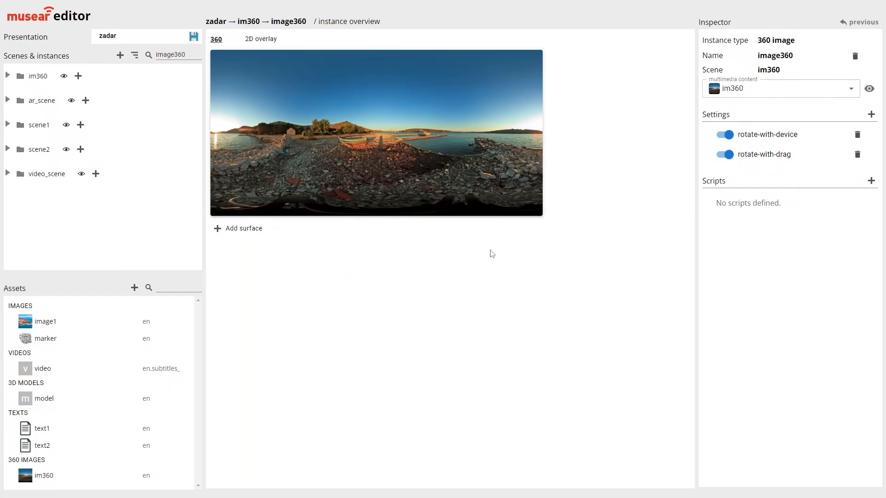
{"action": "left_click", "coordinate": [8, 76]}
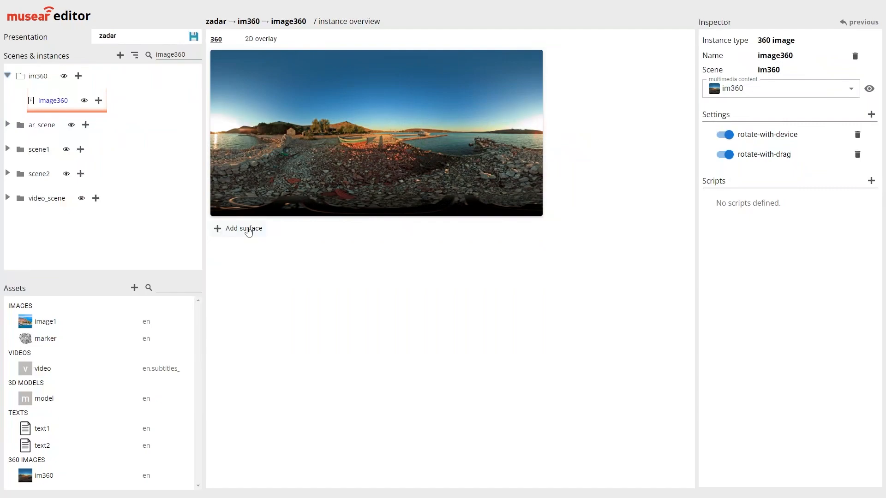
Step: Add a surface named surface_1 to the panorama and move it right of centre, spanning about 221.5 to 241.5 horizontally
{"action": "left_click", "coordinate": [249, 232]}
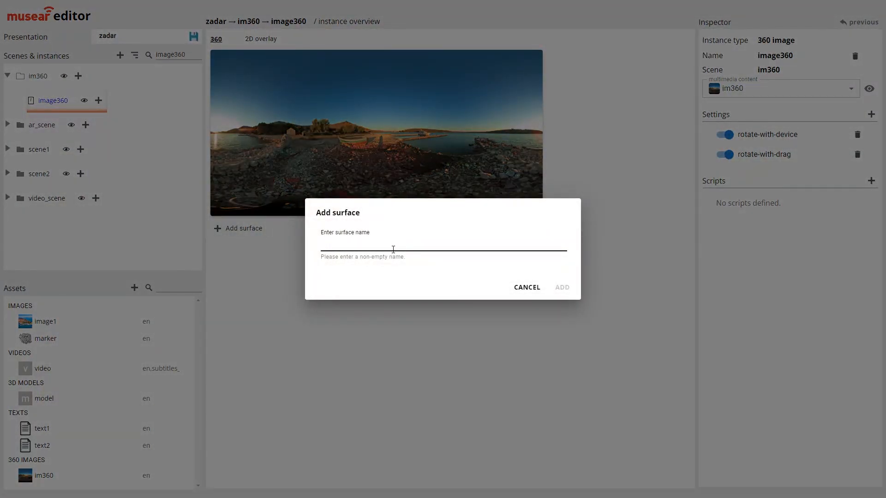
{"action": "type", "text": "surface_1"}
{"action": "left_click", "coordinate": [563, 287]}
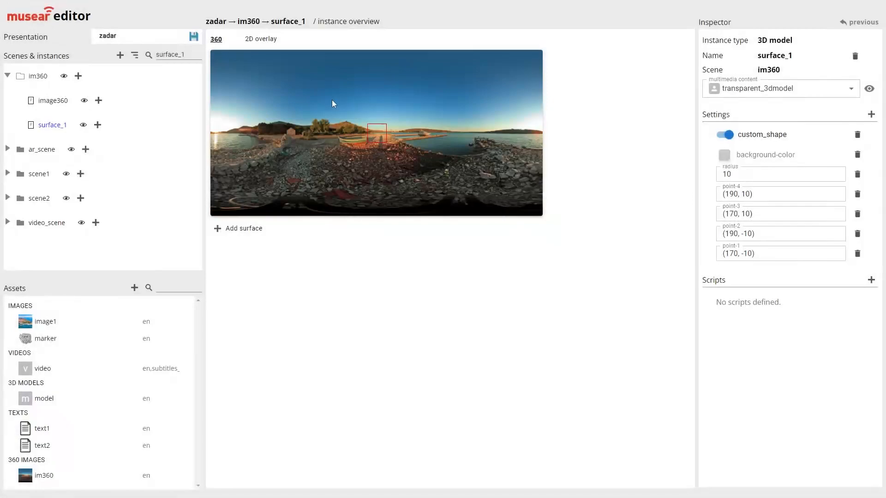
{"action": "left_click_drag", "start_coordinate": [384, 133], "coordinate": [425, 132]}
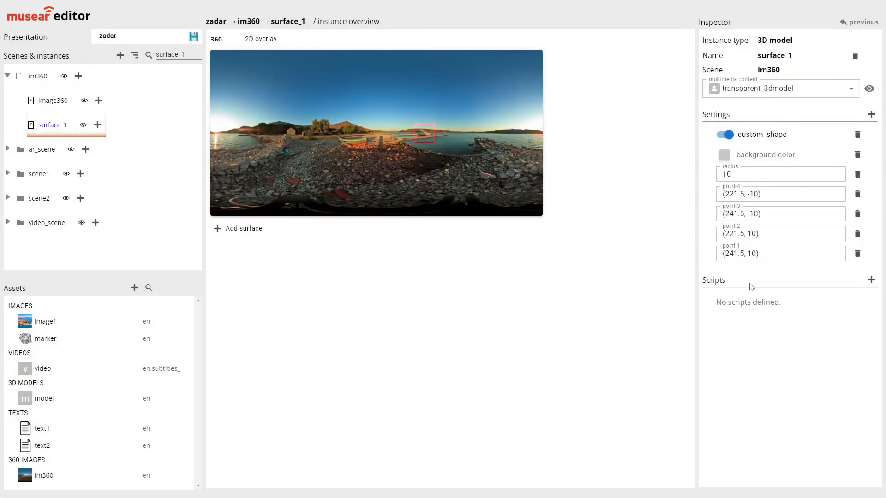
Step: Add a click script to surface_1 containing transition('scene1'), validate it, and save the script and the presentation
{"action": "left_click", "coordinate": [869, 280]}
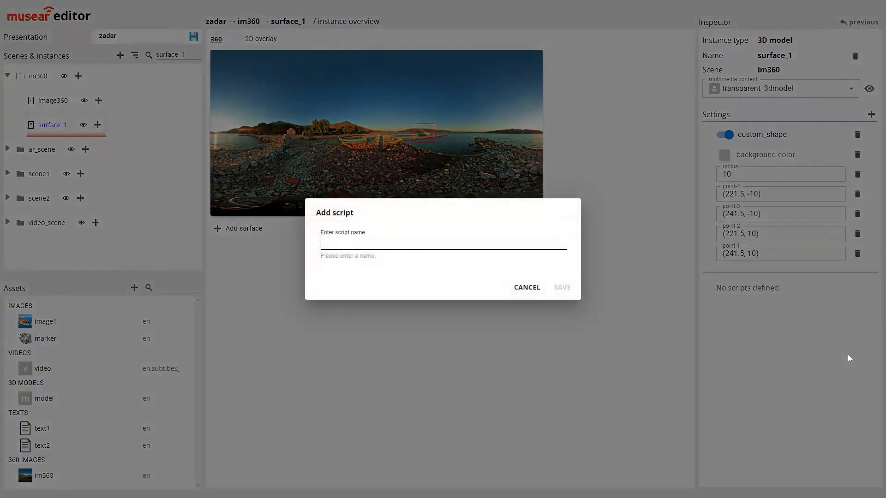
{"action": "type", "text": "click"}
{"action": "left_click", "coordinate": [562, 287]}
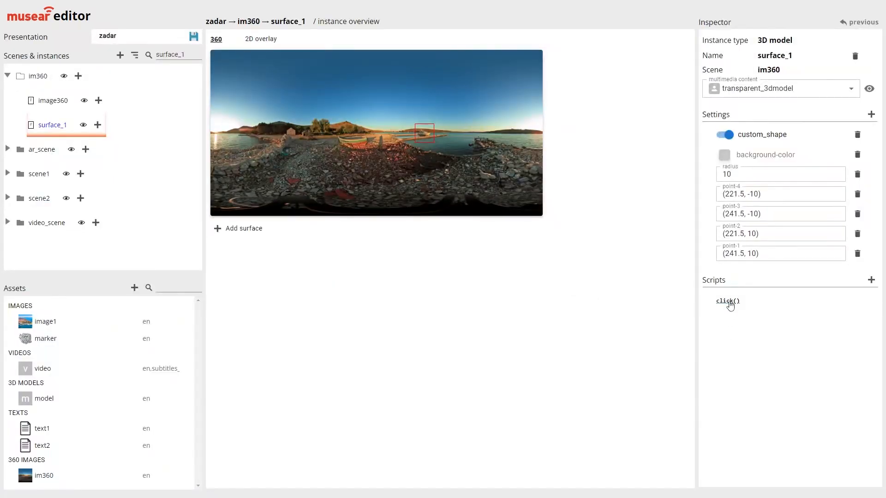
{"action": "left_click", "coordinate": [727, 300]}
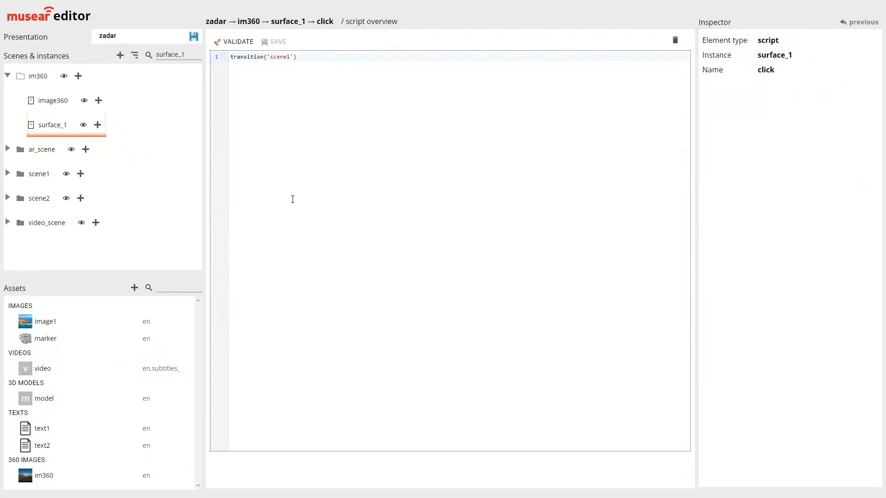
{"action": "left_click", "coordinate": [233, 41]}
{"action": "left_click", "coordinate": [276, 41]}
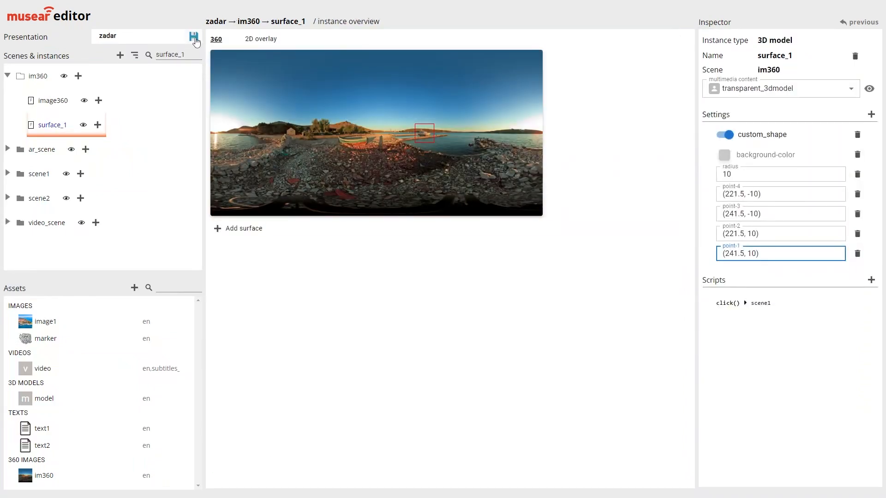
{"action": "left_click", "coordinate": [194, 37]}
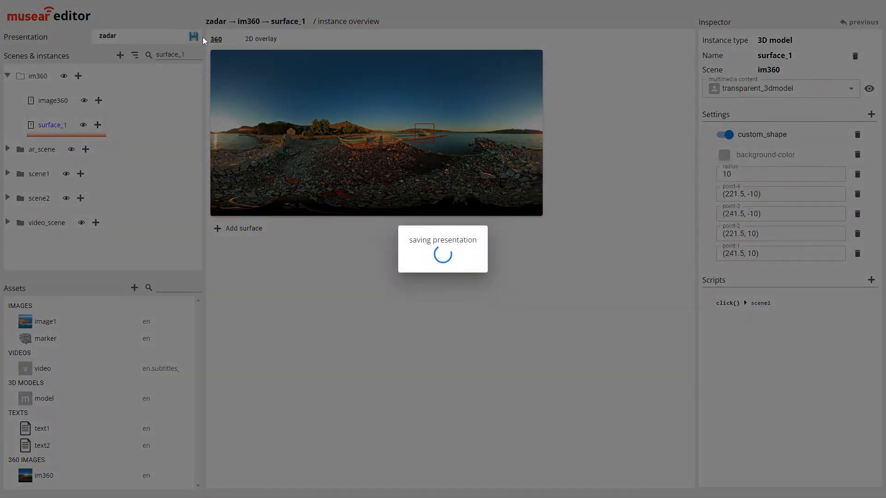